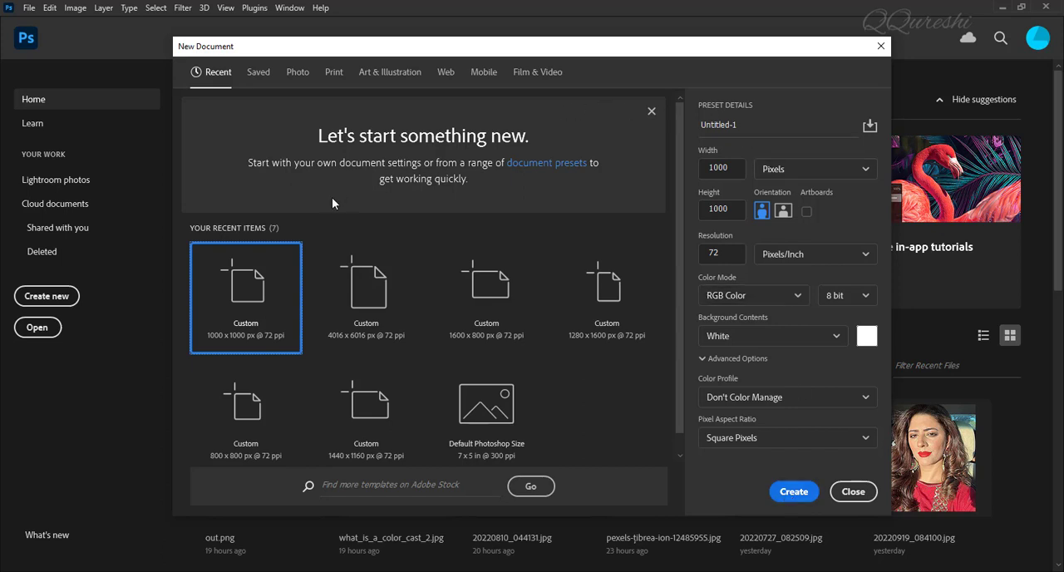
Step: Create a 1000 x 1000 px white document at 72 ppi and place the text TUTELAR in 200 pt Bebas Neue near its top
{"action": "left_click", "coordinate": [794, 491]}
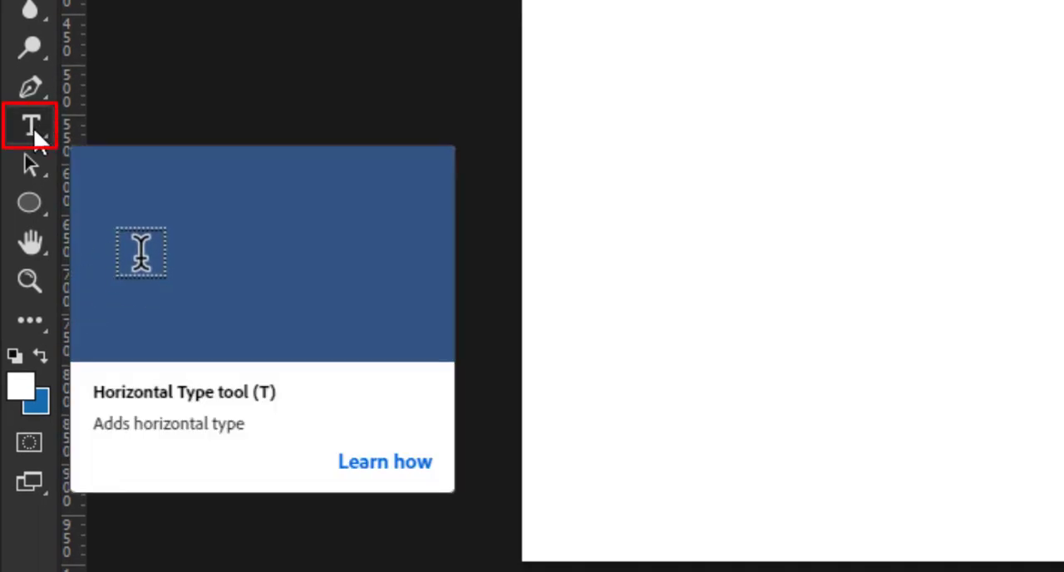
{"action": "left_click", "coordinate": [35, 128]}
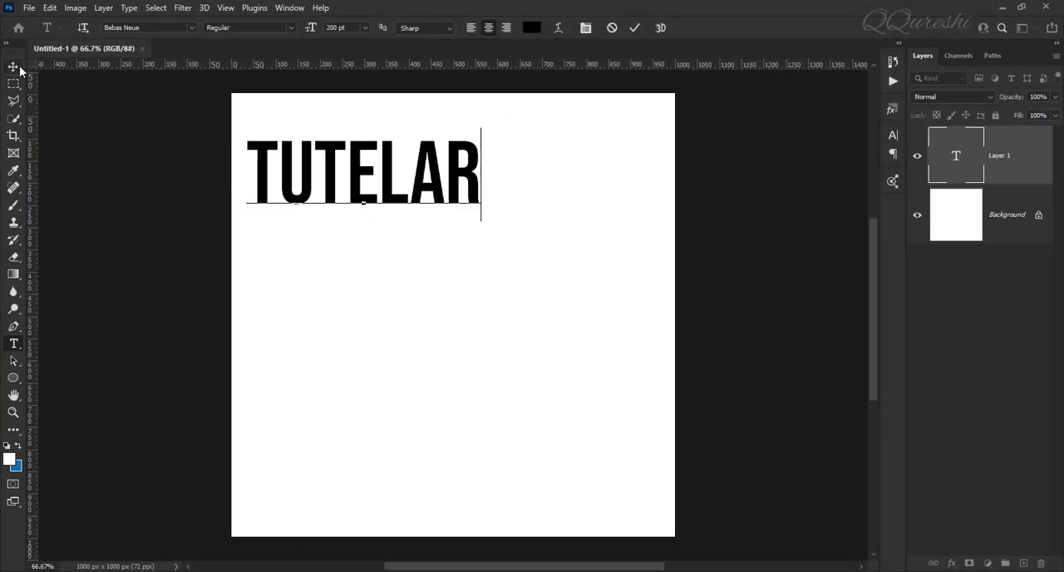
{"action": "left_click", "coordinate": [11, 66]}
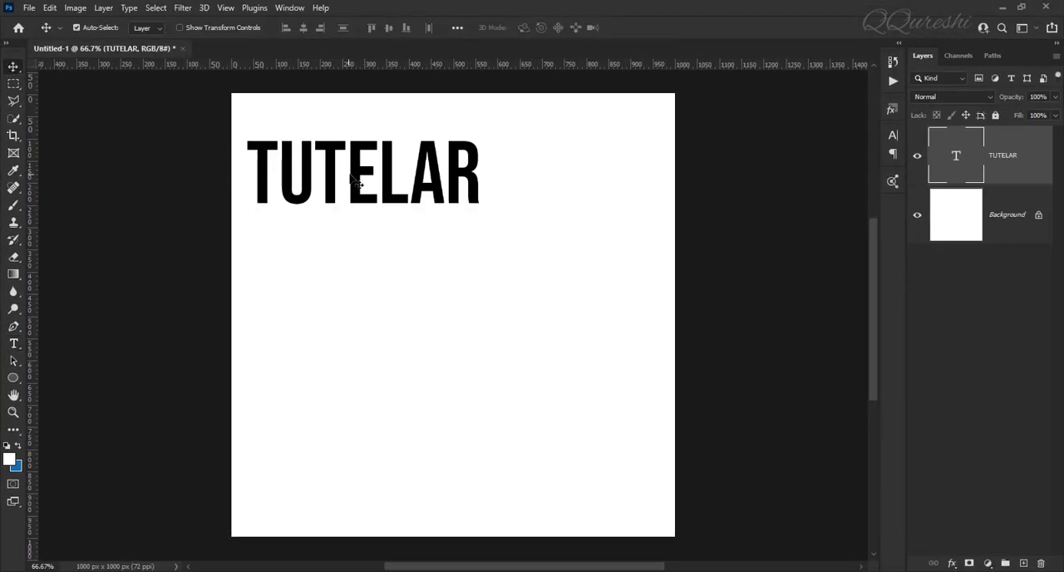
{"action": "left_click_drag", "start_coordinate": [359, 178], "coordinate": [417, 189]}
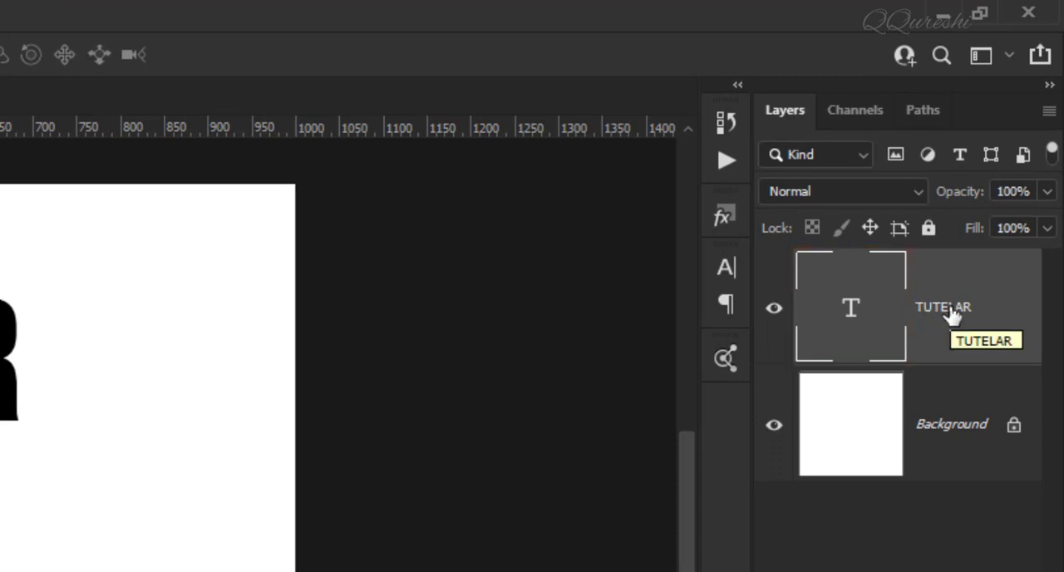
Step: Duplicate the TUTELAR text layer and rasterize the type of the original layer beneath the copy
{"action": "key", "text": "ctrl+j"}
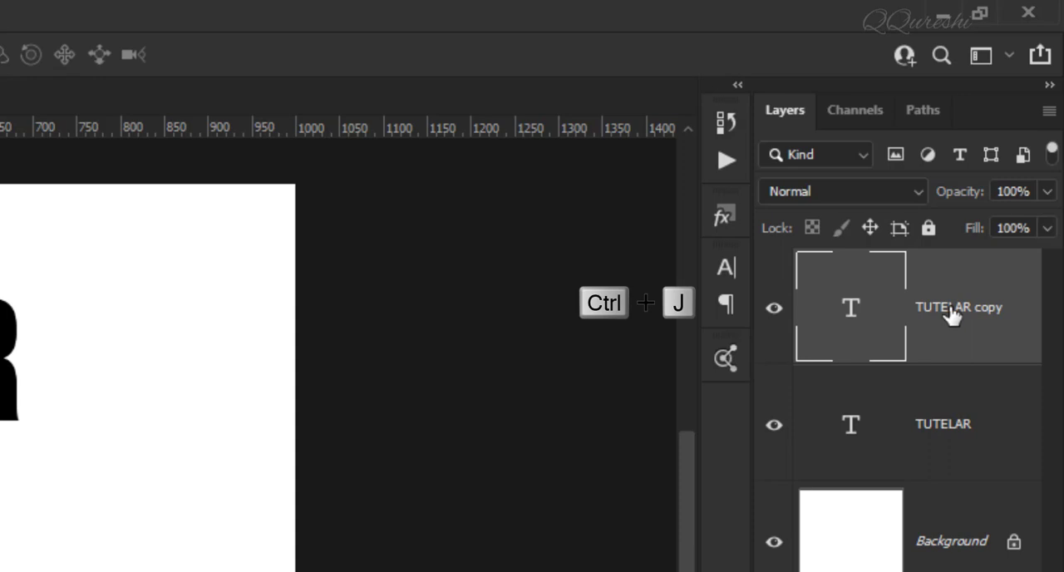
{"action": "left_click", "coordinate": [955, 432]}
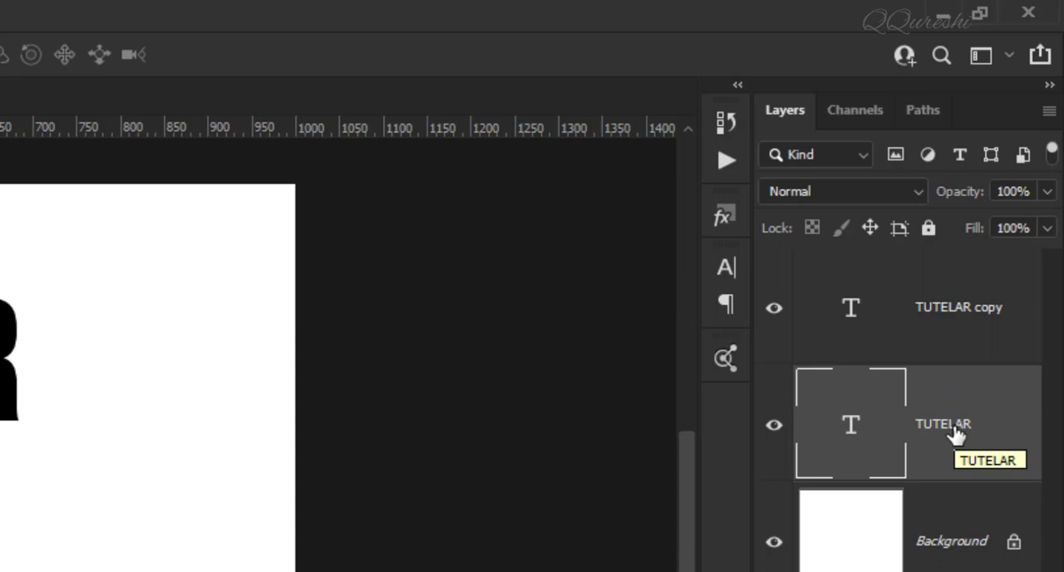
{"action": "right_click", "coordinate": [991, 434]}
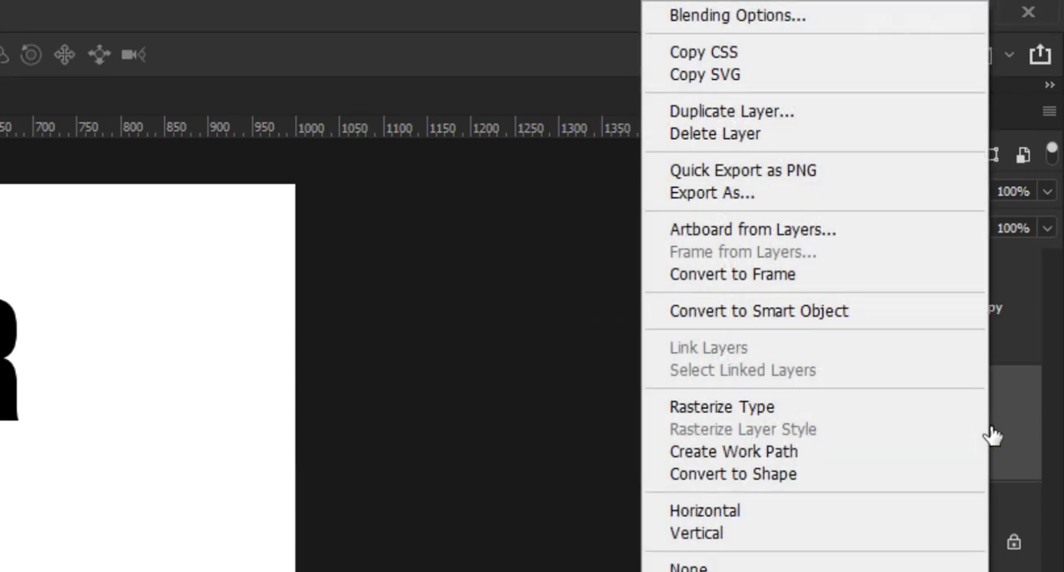
{"action": "left_click", "coordinate": [828, 407]}
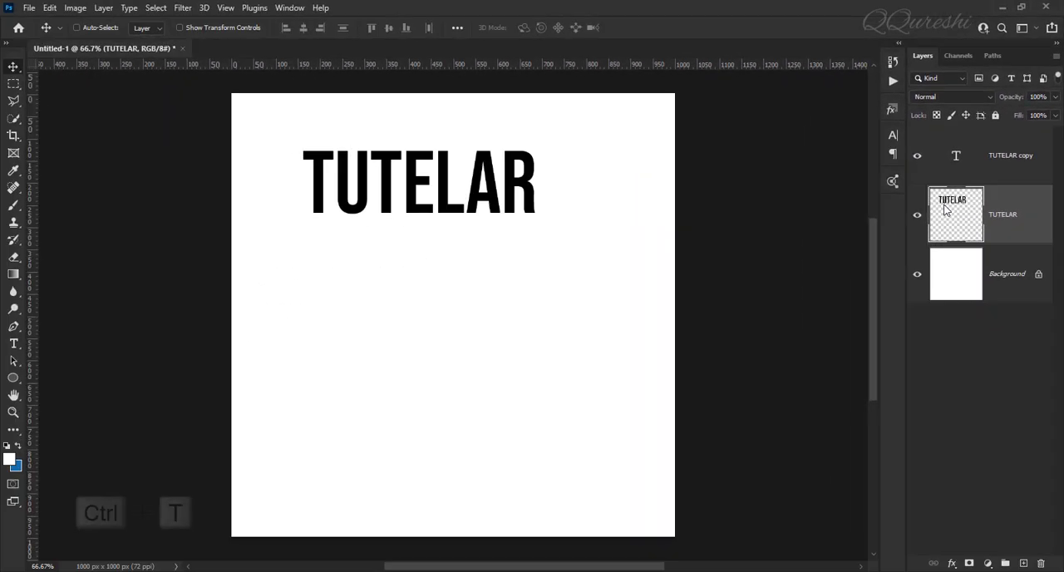
Step: Rotate the rasterized TUTELAR layer by -45° and move it below the horizontal text, near the canvas's left edge
{"action": "key", "text": "ctrl+t"}
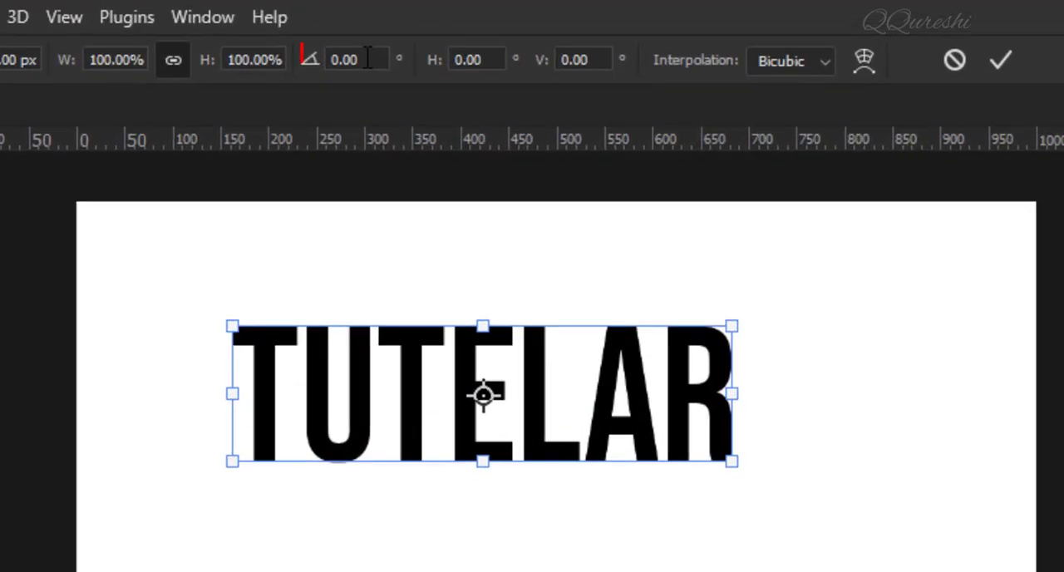
{"action": "double_click", "coordinate": [368, 59]}
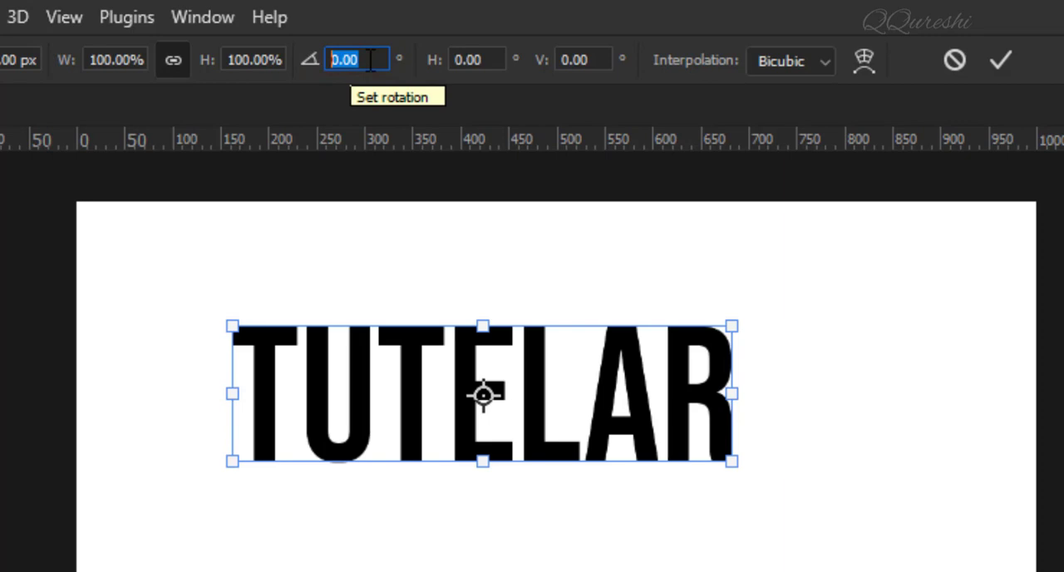
{"action": "type", "text": "-45"}
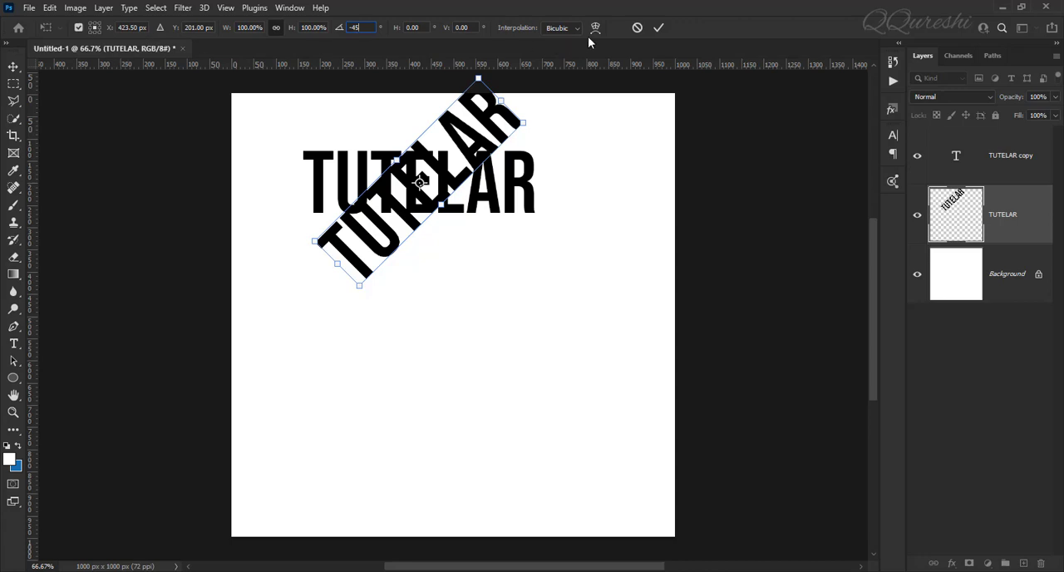
{"action": "left_click", "coordinate": [657, 29]}
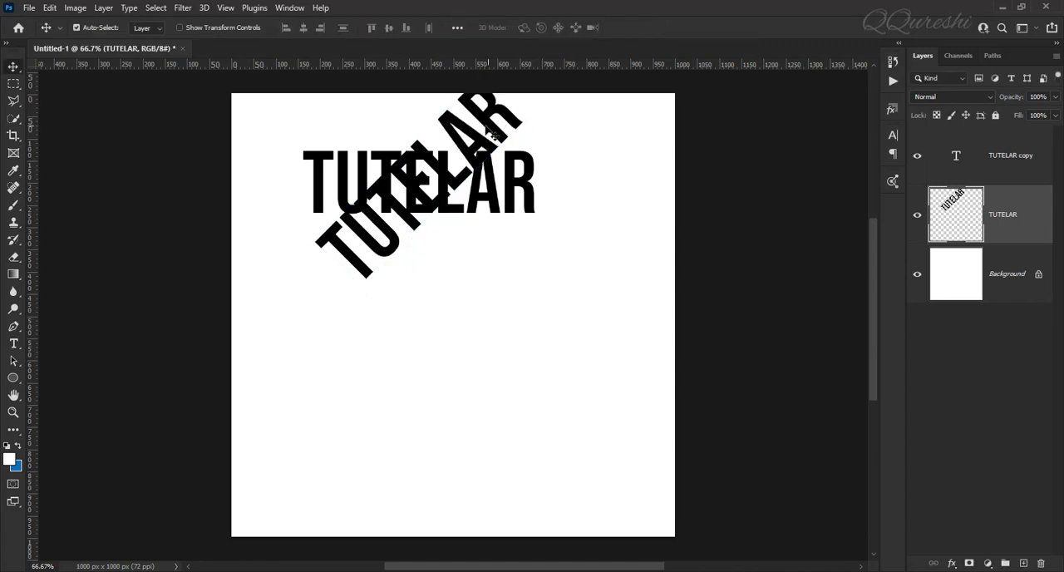
{"action": "left_click_drag", "start_coordinate": [359, 281], "coordinate": [342, 409]}
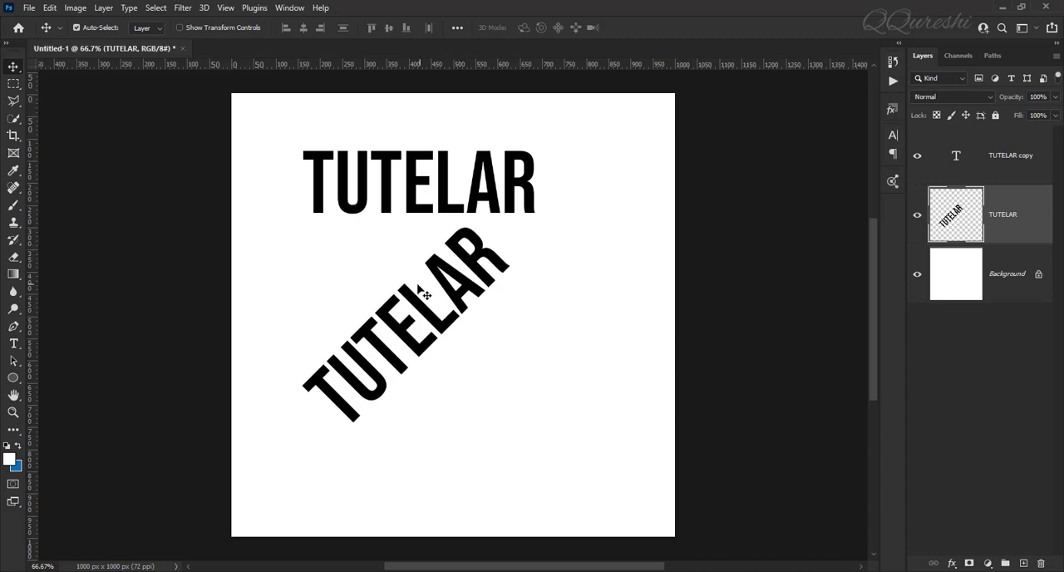
{"action": "left_click_drag", "start_coordinate": [414, 306], "coordinate": [347, 299]}
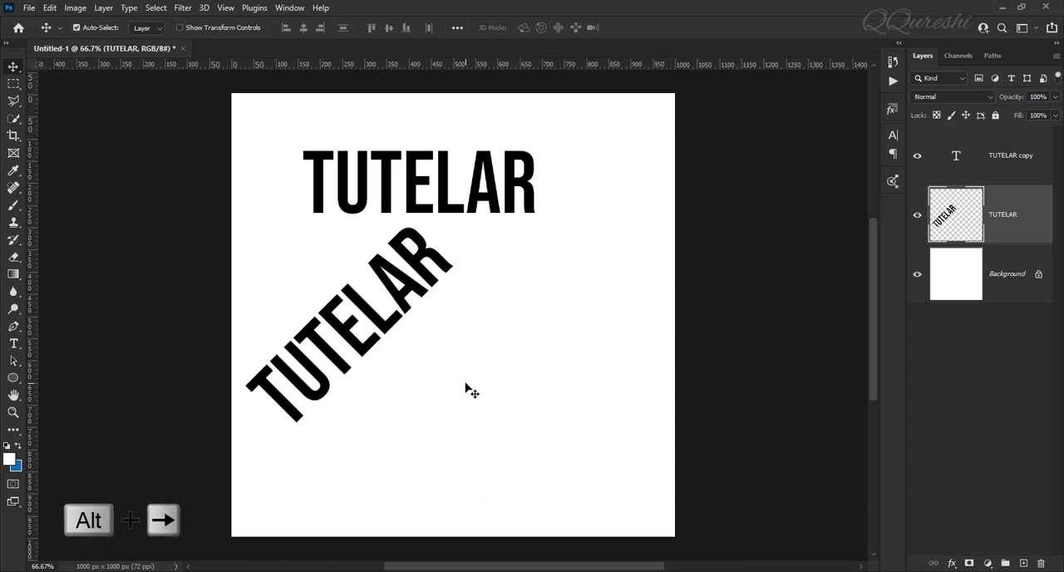
Step: Repeatedly duplicate the rotated TUTELAR layer with small rightward shifts up to copy 312, building a solid long-shadow extrusion
{"action": "key", "text": "alt+Right"}
{"action": "key", "text": "alt+Right"}
{"action": "key", "text": "alt+Right"}
{"action": "key", "text": "alt+Right"}
{"action": "key", "text": "alt+Right"}
{"action": "key", "text": "alt+Right"}
{"action": "key", "text": "alt+Right"}
{"action": "key", "text": "alt+Right"}
{"action": "key", "text": "alt+Right"}
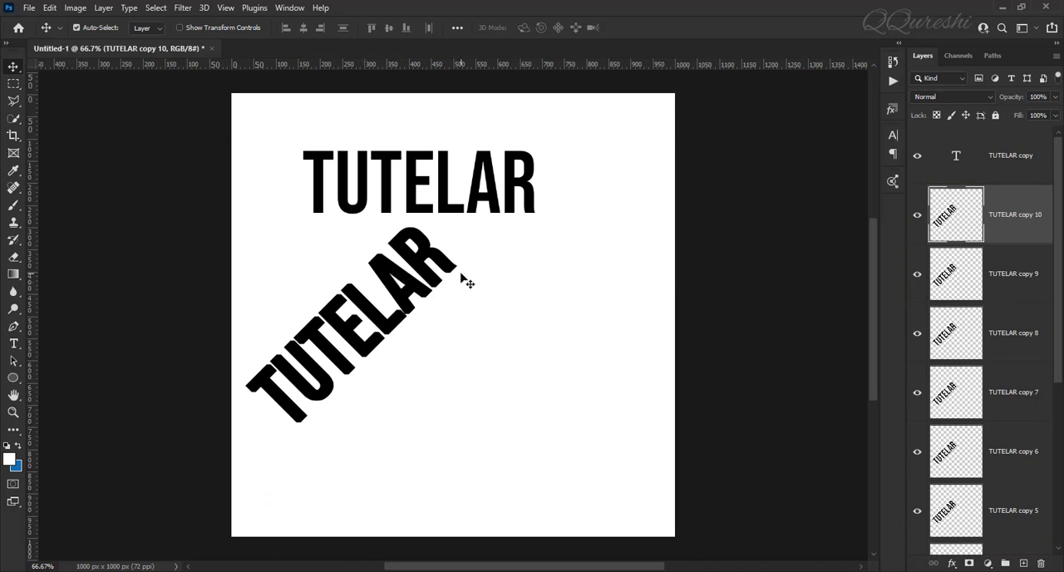
{"action": "key", "text": "alt+Right"}
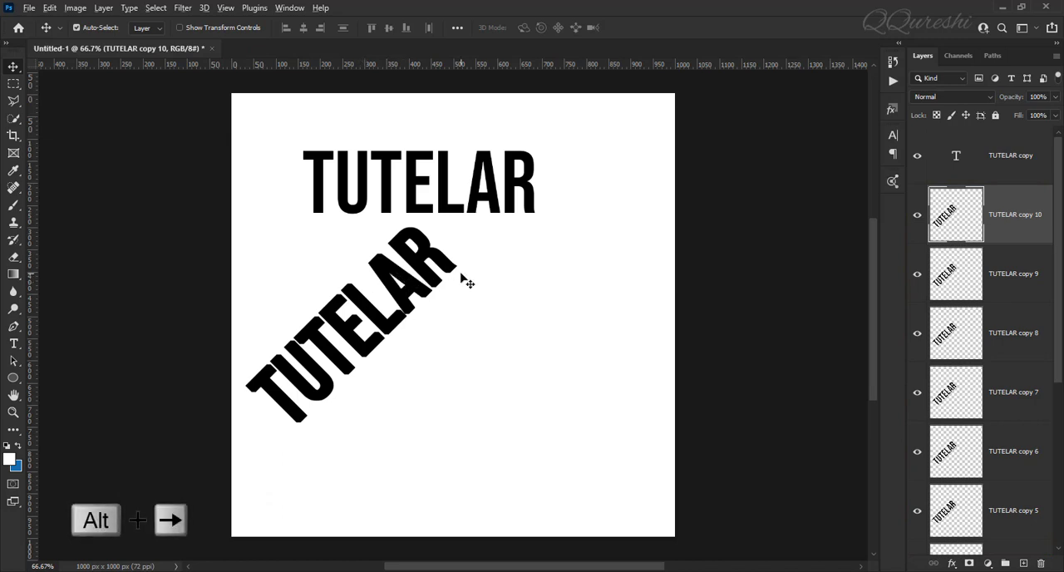
{"action": "key", "text": "alt+Right"}
{"action": "key", "text": "alt+Right"}
{"action": "key", "text": "alt+Right"}
{"action": "key", "text": "alt+Right"}
{"action": "key", "text": "alt+Right"}
{"action": "key", "text": "alt+Right"}
{"action": "key", "text": "alt+Right"}
{"action": "key", "text": "alt+Right"}
{"action": "key", "text": "alt+Right"}
{"action": "key", "text": "alt+Right"}
{"action": "key", "text": "alt+Right"}
{"action": "key", "text": "alt+Right"}
{"action": "key", "text": "alt+Right"}
{"action": "key", "text": "alt+Right"}
{"action": "key", "text": "alt+Right"}
{"action": "key", "text": "alt+Right"}
{"action": "key", "text": "alt+Right"}
{"action": "key", "text": "alt+Right"}
{"action": "key", "text": "alt+Right"}
{"action": "key", "text": "alt+Right"}
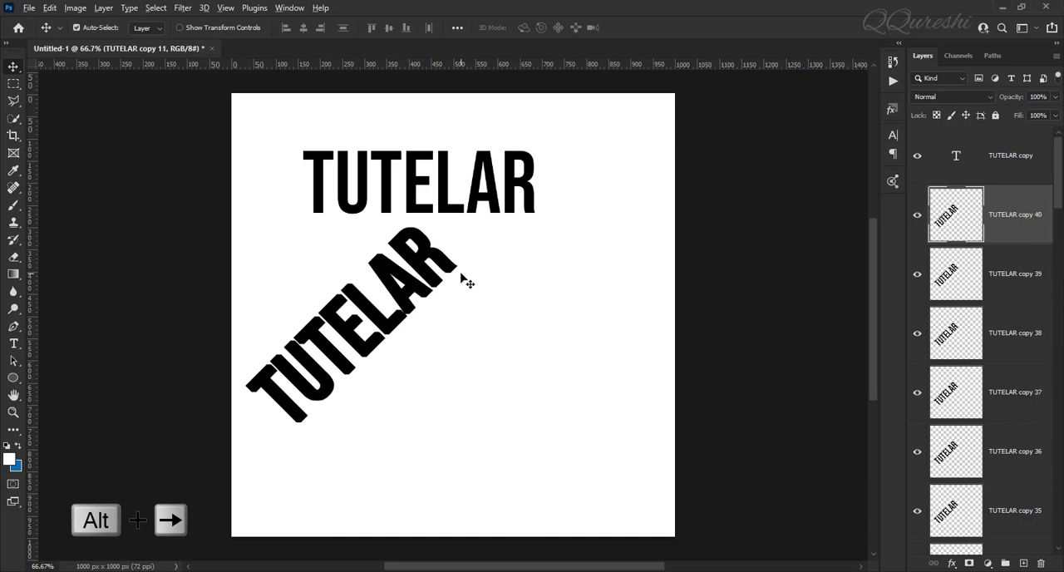
{"action": "key", "text": "alt+Right"}
{"action": "key", "text": "alt+Right"}
{"action": "key", "text": "alt+Right"}
{"action": "key", "text": "alt+Right"}
{"action": "key", "text": "alt+Right"}
{"action": "key", "text": "alt+Right"}
{"action": "key", "text": "alt+Right"}
{"action": "key", "text": "alt+Right"}
{"action": "key", "text": "alt+Right"}
{"action": "key", "text": "alt+Right"}
{"action": "key", "text": "alt+Right"}
{"action": "key", "text": "alt+Right"}
{"action": "key", "text": "alt+Right"}
{"action": "key", "text": "alt+Right"}
{"action": "key", "text": "alt+Right"}
{"action": "key", "text": "alt+Right"}
{"action": "key", "text": "alt+Right"}
{"action": "key", "text": "alt+Right"}
{"action": "key", "text": "alt+Right"}
{"action": "key", "text": "alt+Right"}
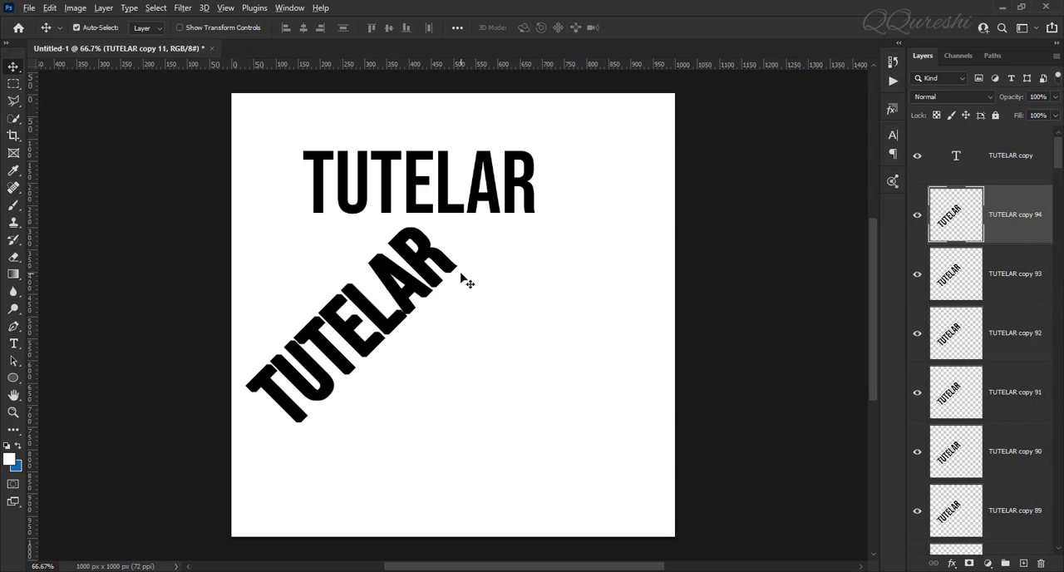
{"action": "key", "text": "alt+Right"}
{"action": "key", "text": "alt+Right"}
{"action": "key", "text": "alt+Right"}
{"action": "key", "text": "alt+Right"}
{"action": "key", "text": "alt+Right"}
{"action": "key", "text": "alt+Right"}
{"action": "key", "text": "alt+Right"}
{"action": "key", "text": "alt+Right"}
{"action": "key", "text": "alt+Right"}
{"action": "key", "text": "alt+Right"}
{"action": "key", "text": "alt+Right"}
{"action": "key", "text": "alt+Right"}
{"action": "key", "text": "alt+Right"}
{"action": "key", "text": "alt+Right"}
{"action": "key", "text": "alt+Right"}
{"action": "key", "text": "alt+Right"}
{"action": "key", "text": "alt+Right"}
{"action": "key", "text": "alt+Right"}
{"action": "key", "text": "alt+Right"}
{"action": "key", "text": "alt+Right"}
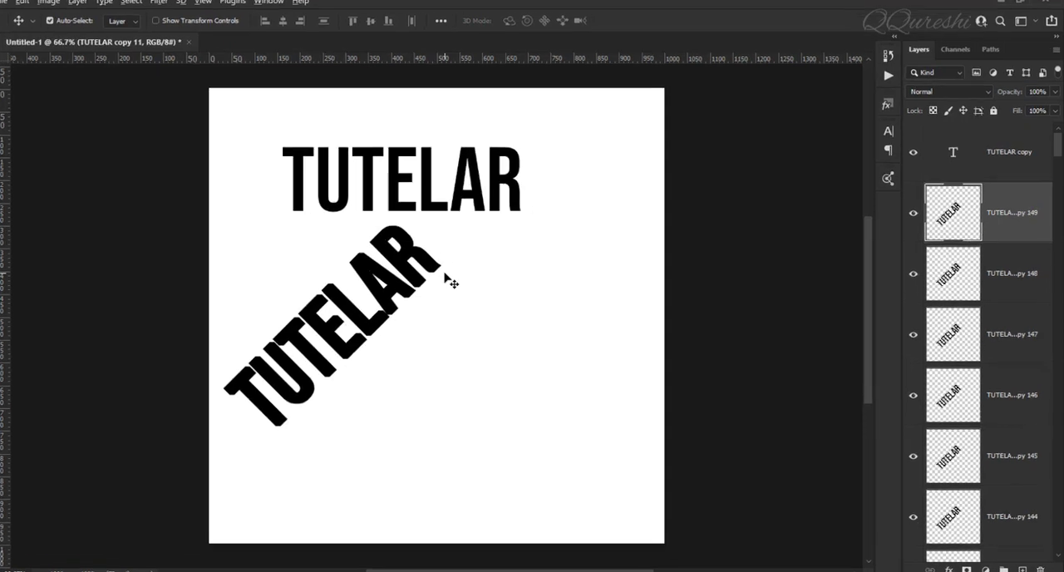
{"action": "key", "text": "alt+Right"}
{"action": "key", "text": "alt+Right"}
{"action": "key", "text": "alt+Right"}
{"action": "key", "text": "alt+Right"}
{"action": "key", "text": "alt+Right"}
{"action": "key", "text": "alt+Right"}
{"action": "key", "text": "alt+Right"}
{"action": "key", "text": "alt+Right"}
{"action": "key", "text": "alt+Right"}
{"action": "key", "text": "alt+Right"}
{"action": "key", "text": "alt+Right"}
{"action": "key", "text": "alt+Right"}
{"action": "key", "text": "alt+Right"}
{"action": "key", "text": "alt+Right"}
{"action": "key", "text": "alt+Right"}
{"action": "key", "text": "alt+Right"}
{"action": "key", "text": "alt+Right"}
{"action": "key", "text": "alt+Right"}
{"action": "key", "text": "alt+Right"}
{"action": "key", "text": "alt+Right"}
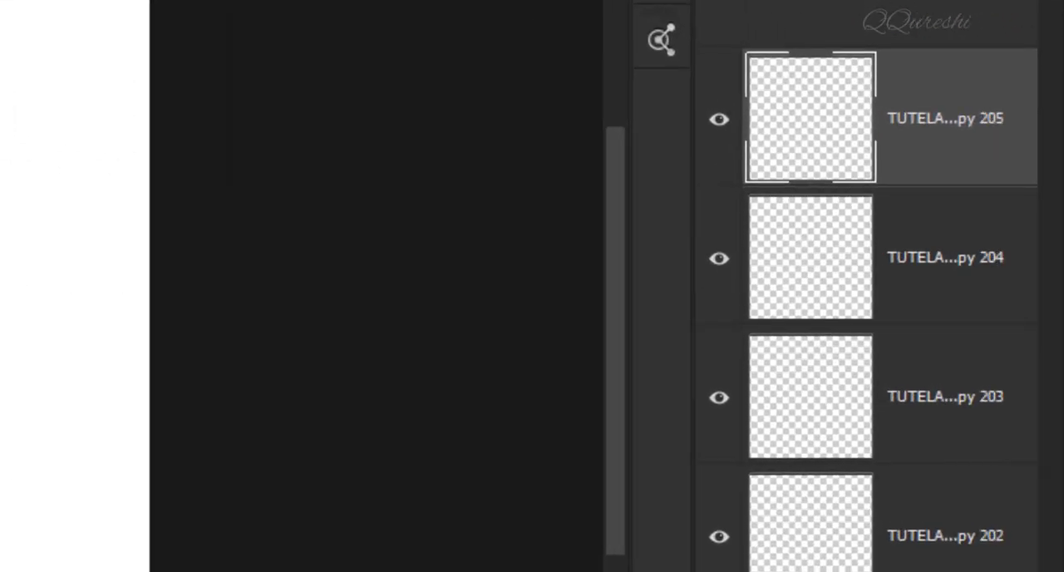
{"action": "key", "text": "alt+Right"}
{"action": "key", "text": "alt+Right"}
{"action": "key", "text": "alt+Right"}
{"action": "key", "text": "alt+Right"}
{"action": "key", "text": "alt+Right"}
{"action": "key", "text": "alt+Right"}
{"action": "key", "text": "alt+Right"}
{"action": "key", "text": "alt+Right"}
{"action": "key", "text": "alt+Right"}
{"action": "key", "text": "alt+Right"}
{"action": "key", "text": "alt+Right"}
{"action": "key", "text": "alt+Right"}
{"action": "key", "text": "alt+Right"}
{"action": "key", "text": "alt+Right"}
{"action": "key", "text": "alt+Right"}
{"action": "key", "text": "alt+Right"}
{"action": "key", "text": "alt+Right"}
{"action": "key", "text": "alt+Right"}
{"action": "key", "text": "alt+Right"}
{"action": "key", "text": "alt+Right"}
{"action": "key", "text": "alt+Right"}
{"action": "key", "text": "alt+Right"}
{"action": "key", "text": "alt+Right"}
{"action": "key", "text": "alt+Right"}
{"action": "key", "text": "alt+Right"}
{"action": "key", "text": "alt+Right"}
{"action": "key", "text": "alt+Right"}
{"action": "key", "text": "alt+Right"}
{"action": "key", "text": "alt+Right"}
{"action": "key", "text": "alt+Right"}
{"action": "key", "text": "alt+Right"}
{"action": "key", "text": "alt+Right"}
{"action": "key", "text": "alt+Right"}
{"action": "key", "text": "alt+Right"}
{"action": "key", "text": "alt+Right"}
{"action": "key", "text": "alt+Right"}
{"action": "key", "text": "alt+Right"}
{"action": "key", "text": "alt+Right"}
{"action": "key", "text": "alt+Right"}
{"action": "key", "text": "alt+Right"}
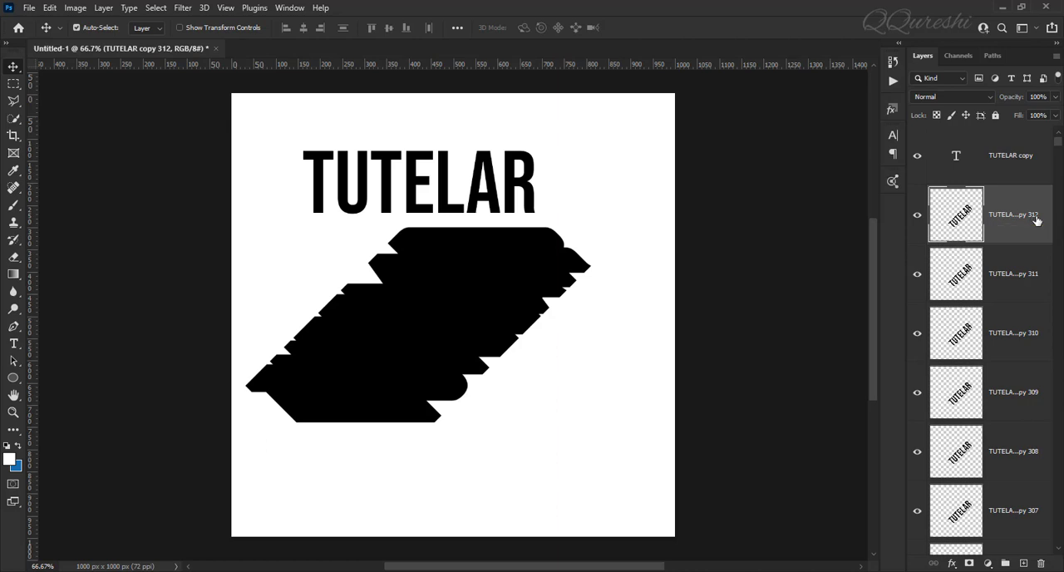
Step: Merge all the rotated TUTELAR layers, from copy 312 down to the original, into a single layer
{"action": "left_click_drag", "start_coordinate": [1057, 147], "coordinate": [1062, 544]}
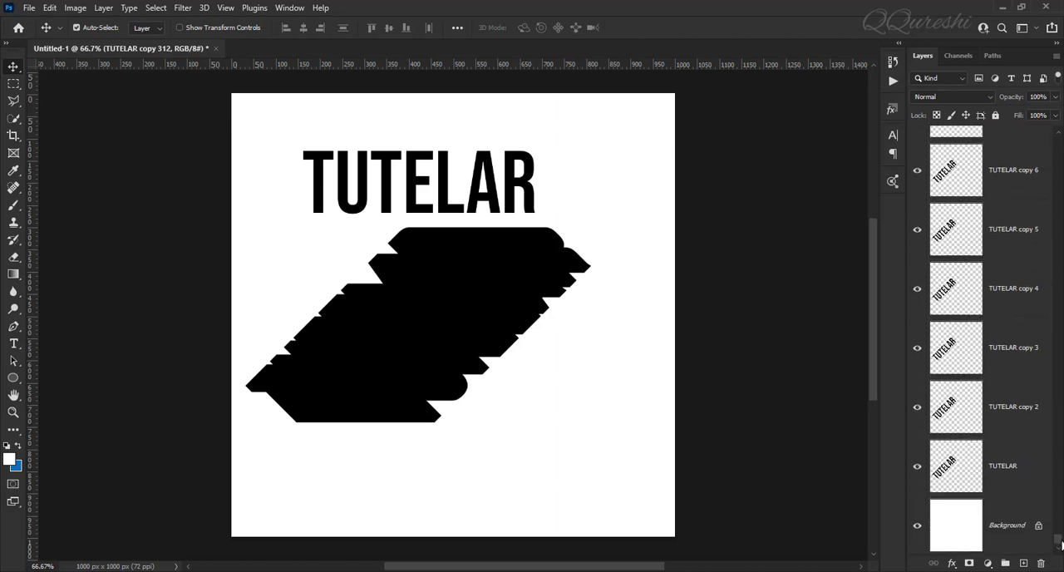
{"action": "left_click", "coordinate": [1009, 468], "text": "shift"}
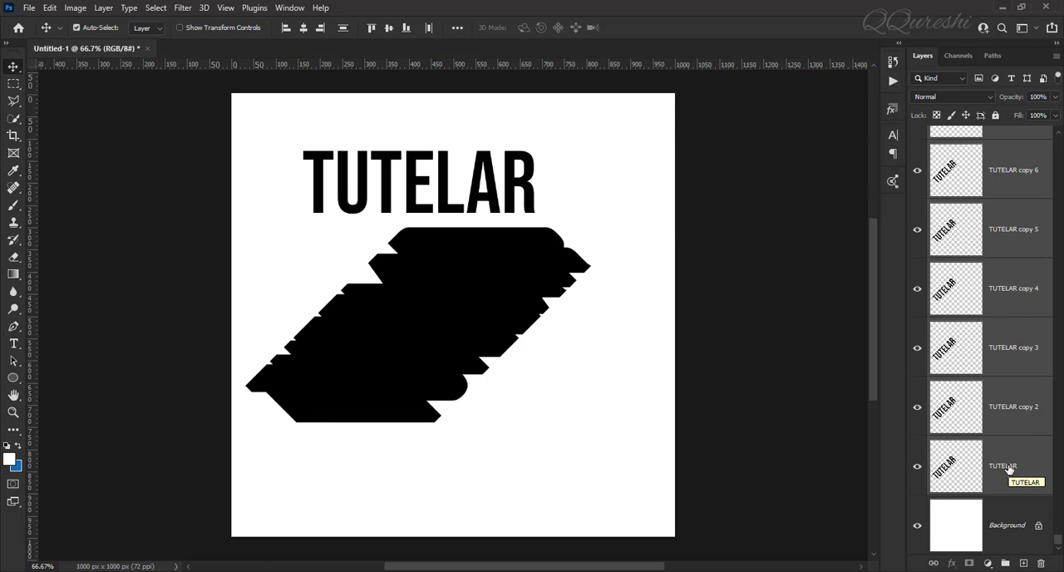
{"action": "key", "text": "ctrl+e"}
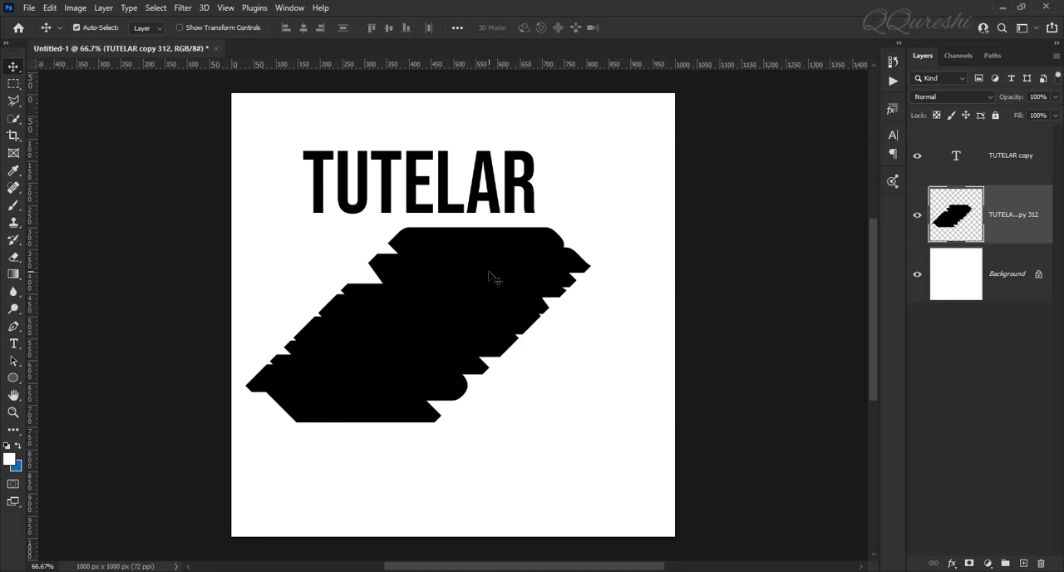
Step: Rotate the merged shadow layer by 45° and move it so its upper-left edges align with the horizontal TUTELAR text
{"action": "key", "text": "ctrl"}
{"action": "key", "text": "ctrl+t"}
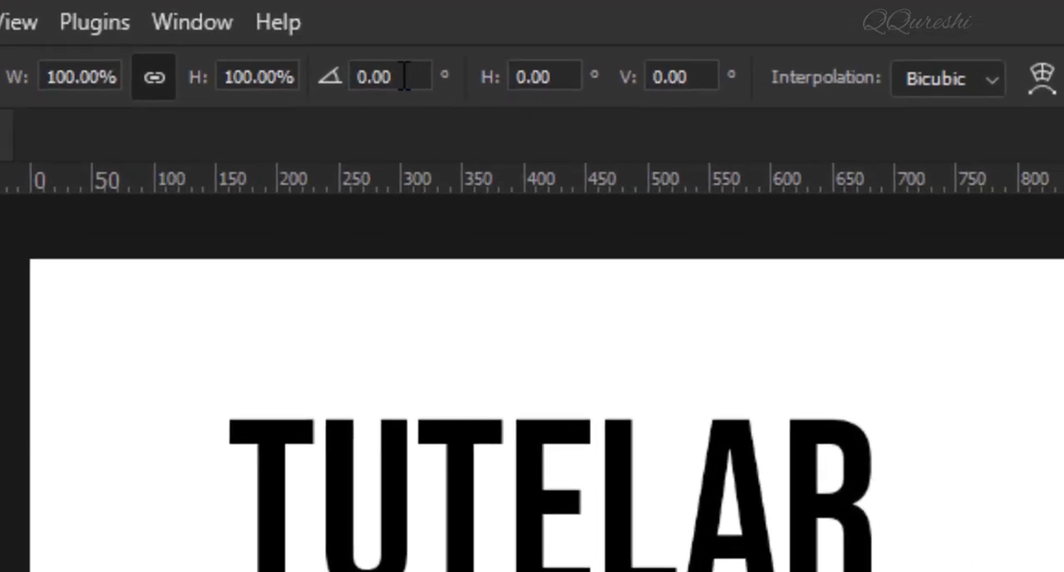
{"action": "left_click", "coordinate": [359, 41]}
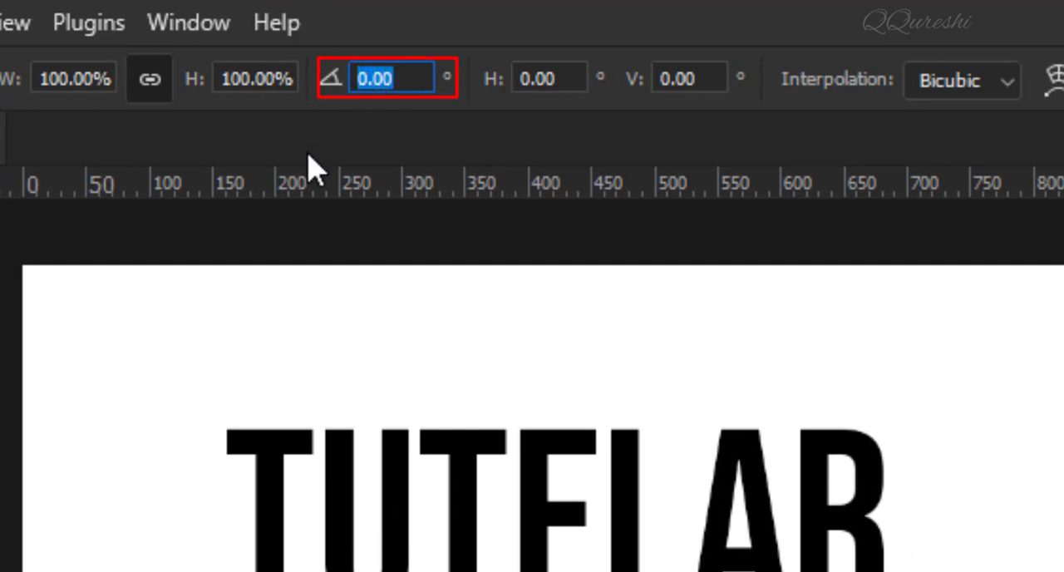
{"action": "type", "text": "45"}
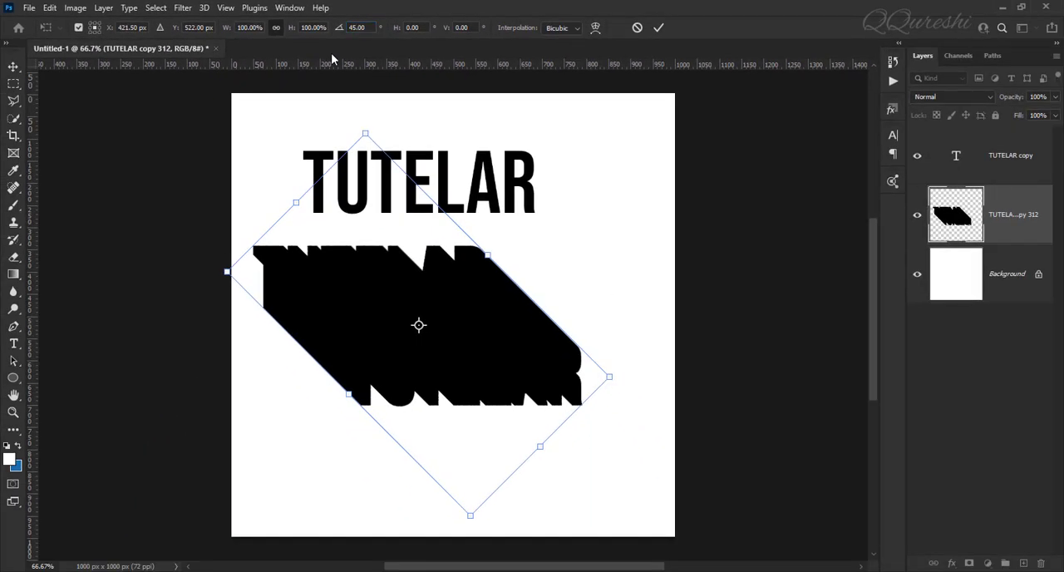
{"action": "key", "text": "Return"}
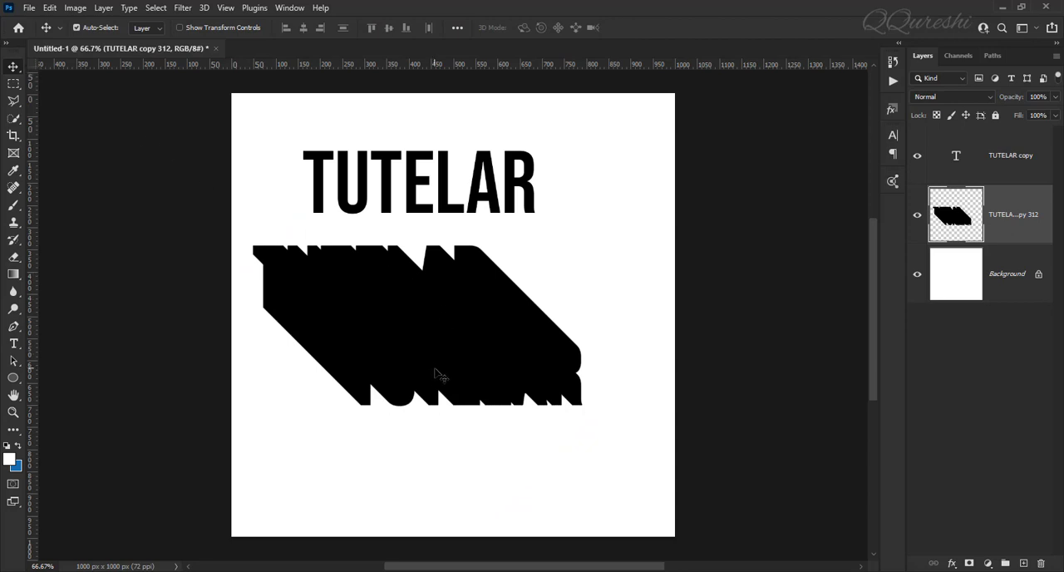
{"action": "left_click_drag", "start_coordinate": [475, 389], "coordinate": [521, 296]}
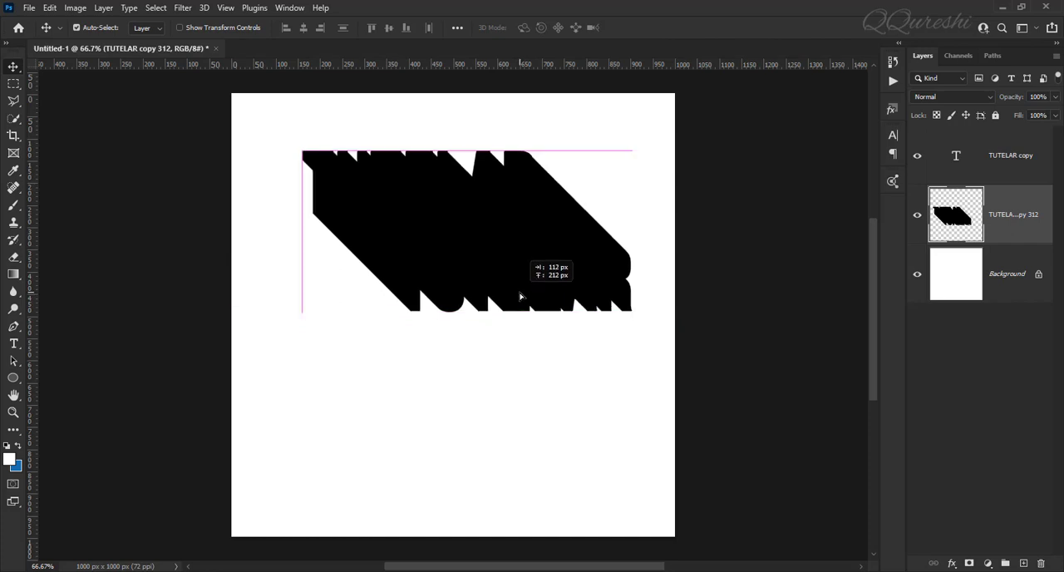
{"action": "left_click_drag", "start_coordinate": [521, 297], "coordinate": [521, 296]}
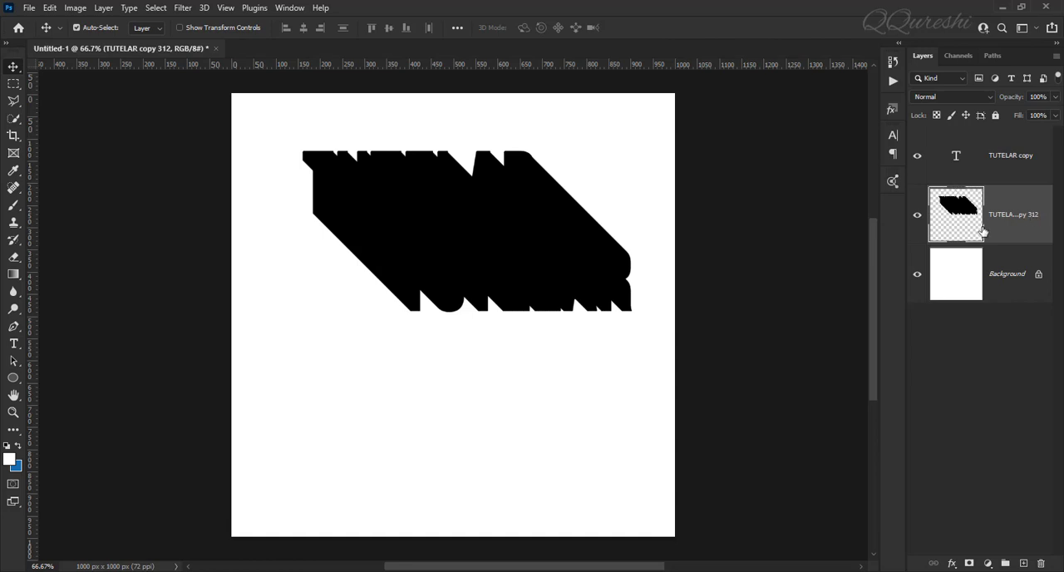
Step: Open the layer style settings of the merged shadow layer and enable a Gradient Overlay
{"action": "double_click", "coordinate": [1034, 215]}
{"action": "left_click", "coordinate": [1008, 216]}
{"action": "left_click", "coordinate": [1006, 229]}
{"action": "double_click", "coordinate": [1006, 228]}
{"action": "left_click_drag", "start_coordinate": [690, 246], "coordinate": [820, 83]}
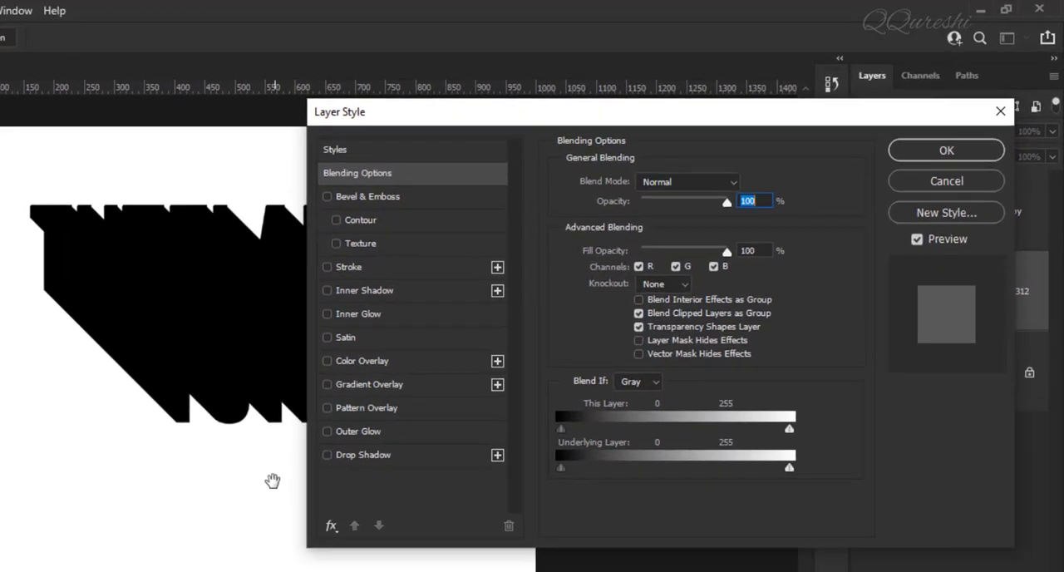
{"action": "left_click_drag", "start_coordinate": [256, 482], "coordinate": [78, 480]}
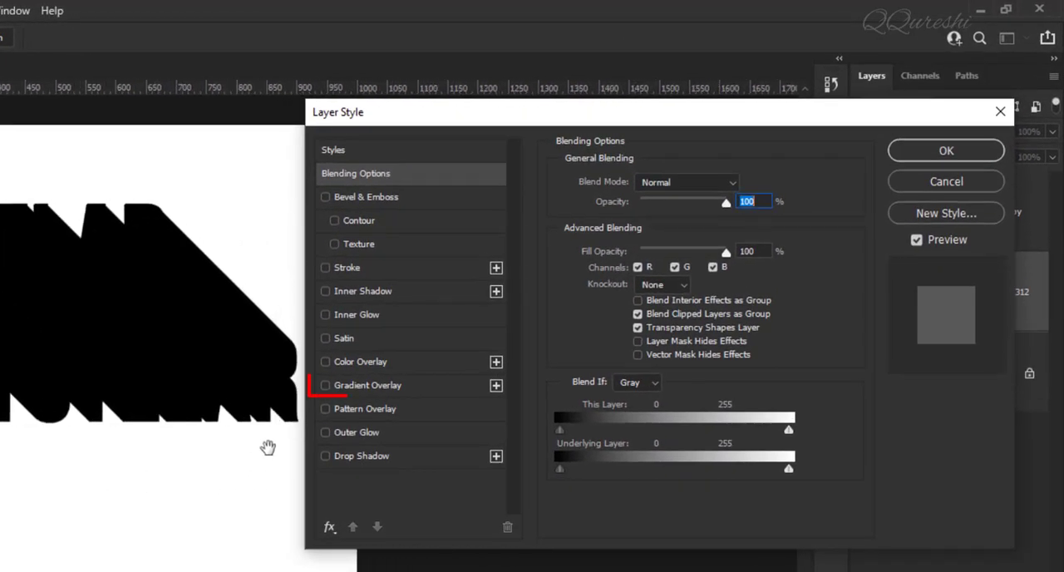
{"action": "left_click", "coordinate": [358, 388]}
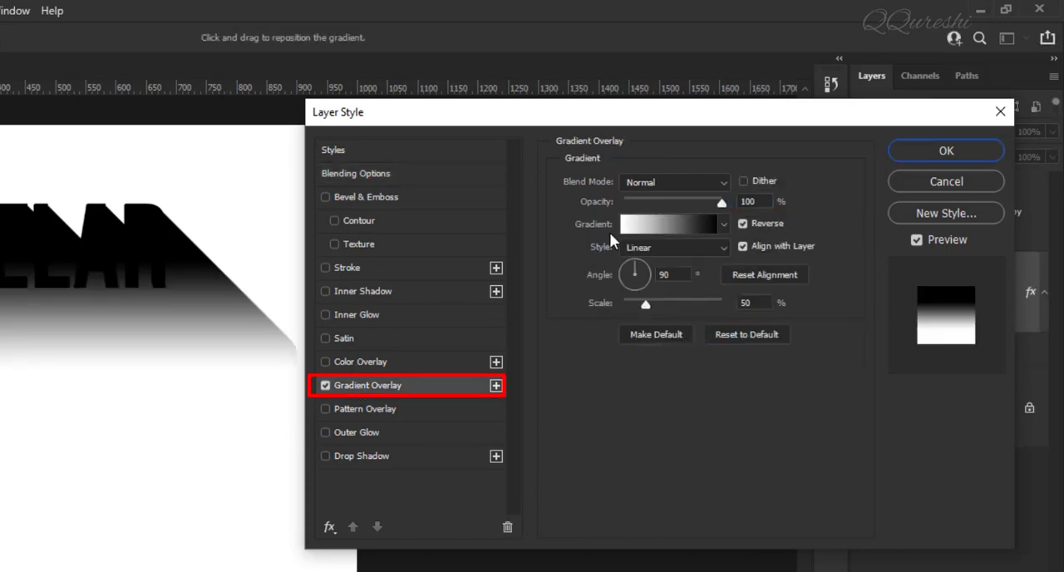
Step: Choose the Black, White gradient from the Basics presets for the shadow's Gradient Overlay
{"action": "left_click", "coordinate": [682, 224]}
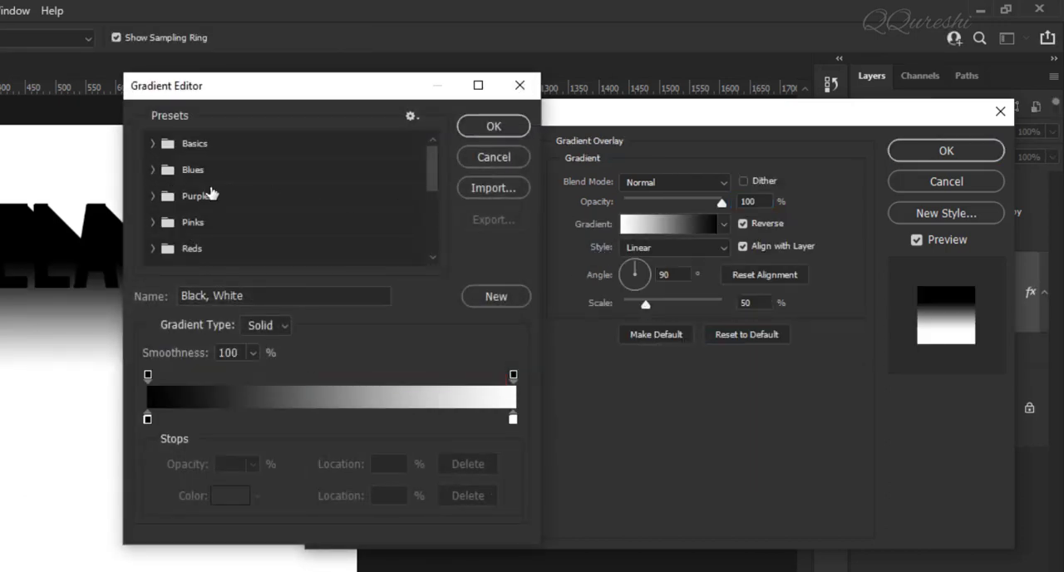
{"action": "left_click", "coordinate": [490, 156]}
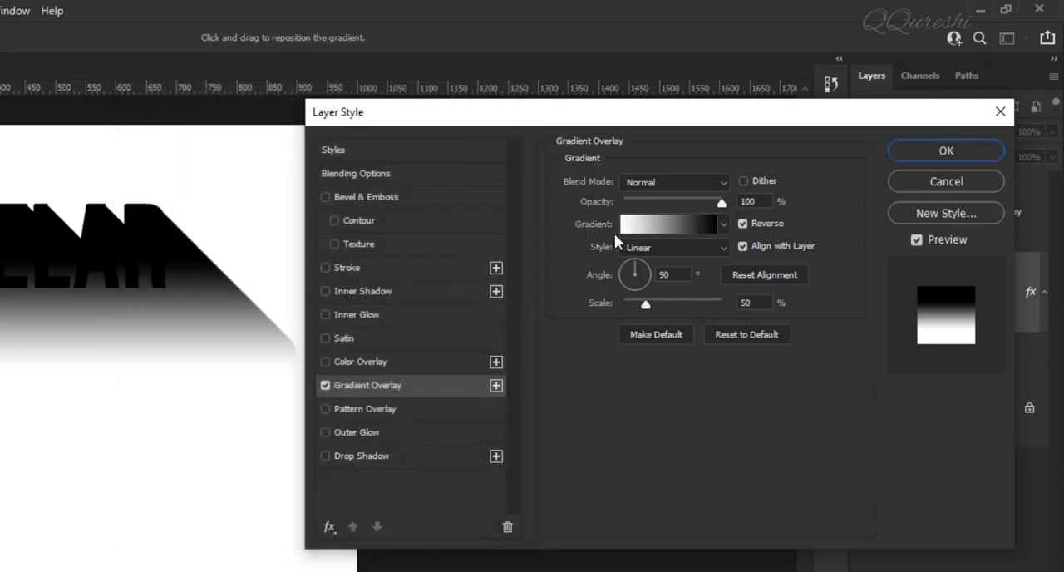
{"action": "left_click", "coordinate": [660, 222]}
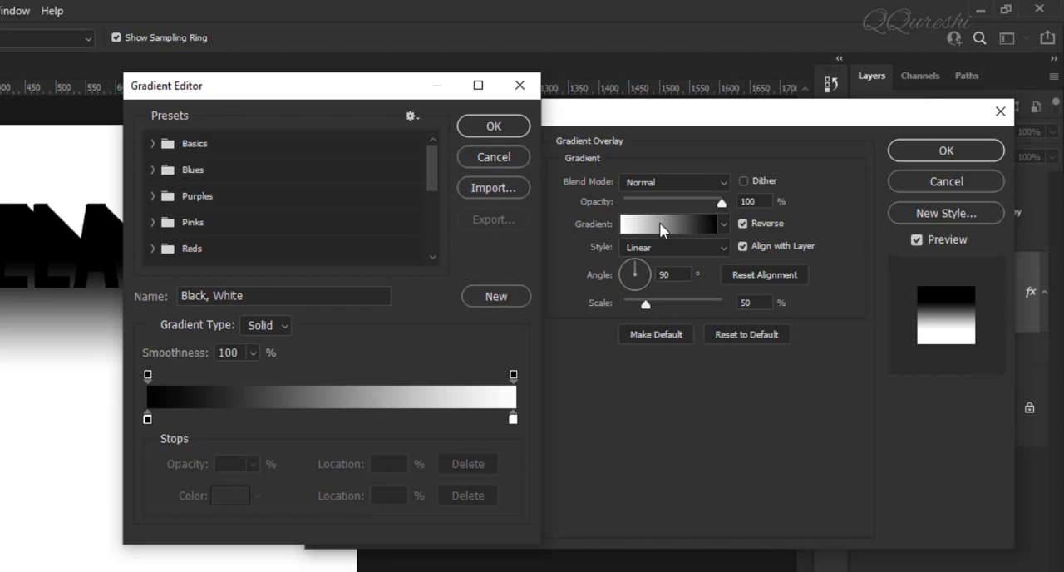
{"action": "left_click", "coordinate": [151, 144]}
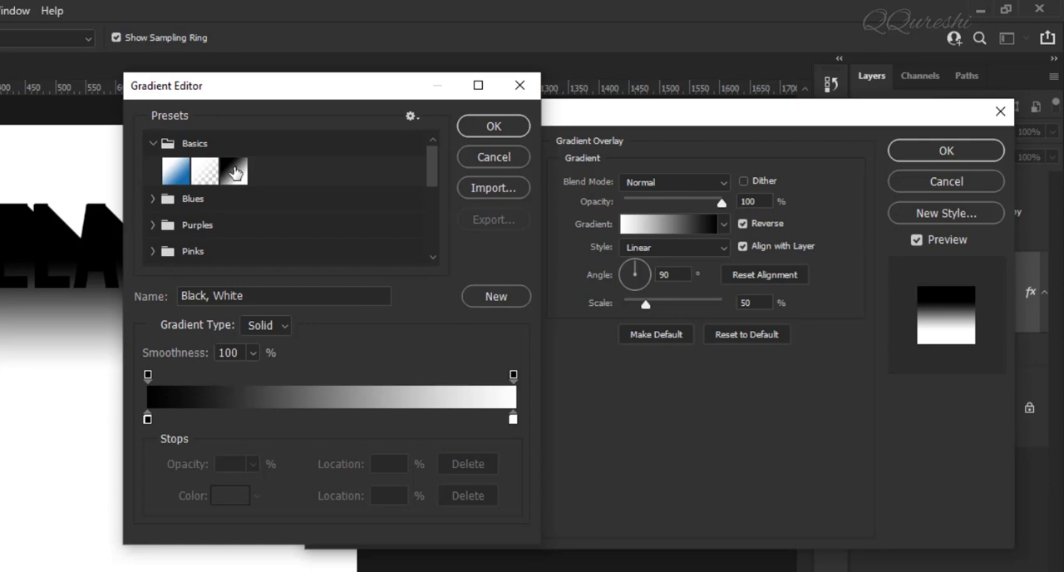
{"action": "left_click", "coordinate": [235, 169]}
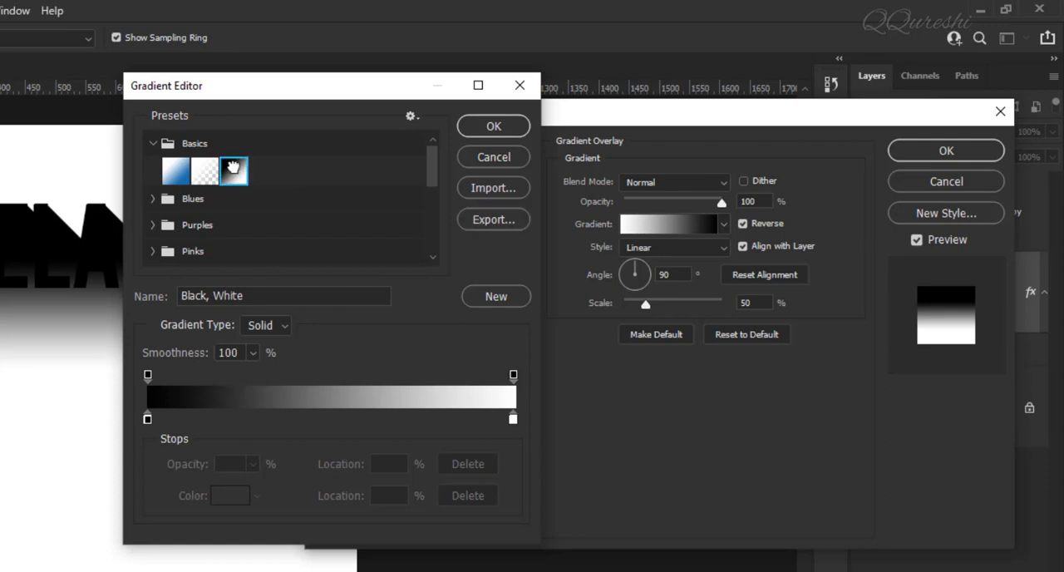
{"action": "left_click", "coordinate": [483, 127]}
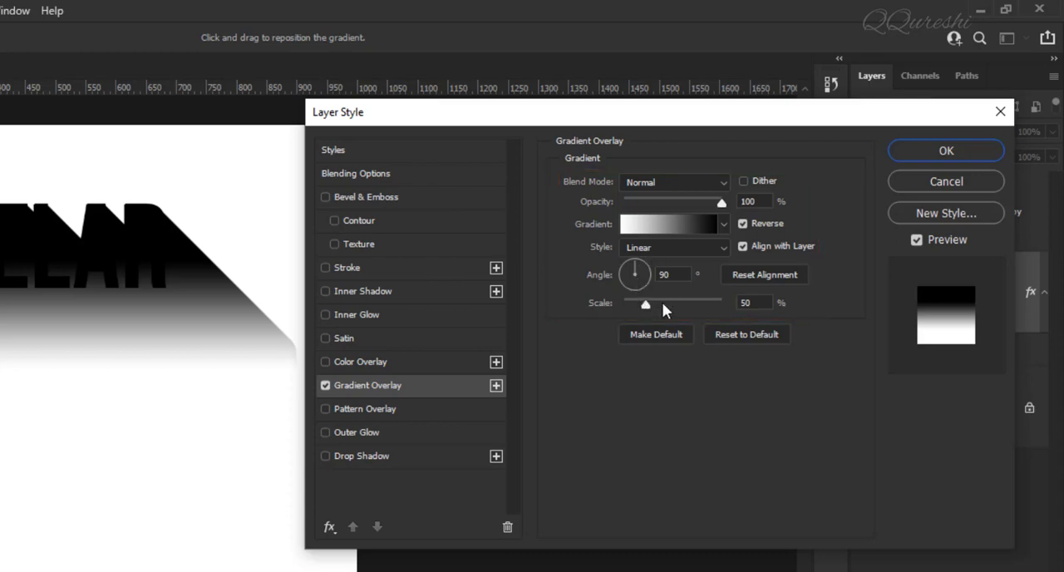
Step: Set the Gradient Overlay's scale to 100% and apply the layer style to the shadow
{"action": "left_click", "coordinate": [753, 303]}
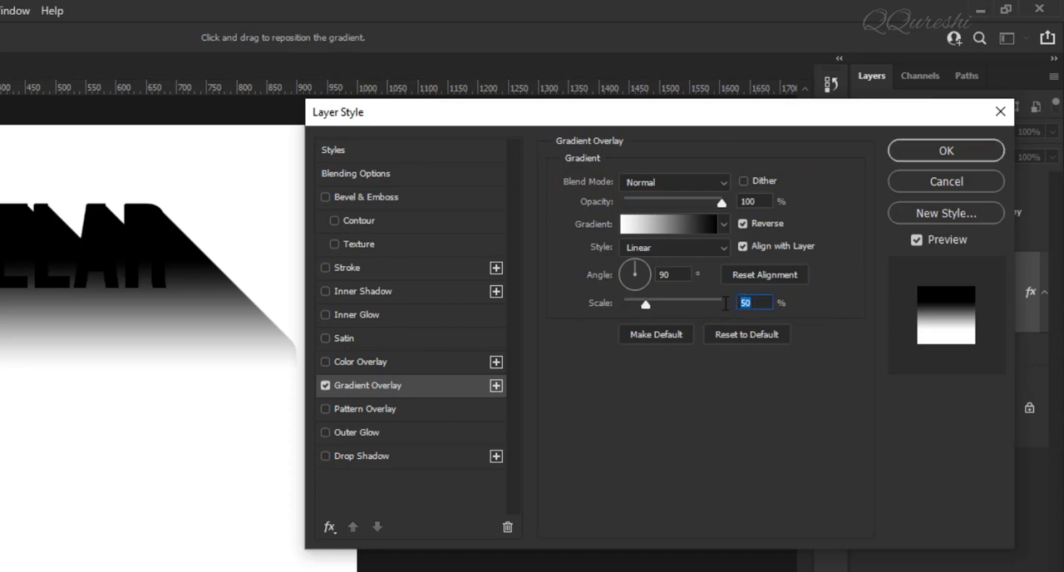
{"action": "type", "text": "100"}
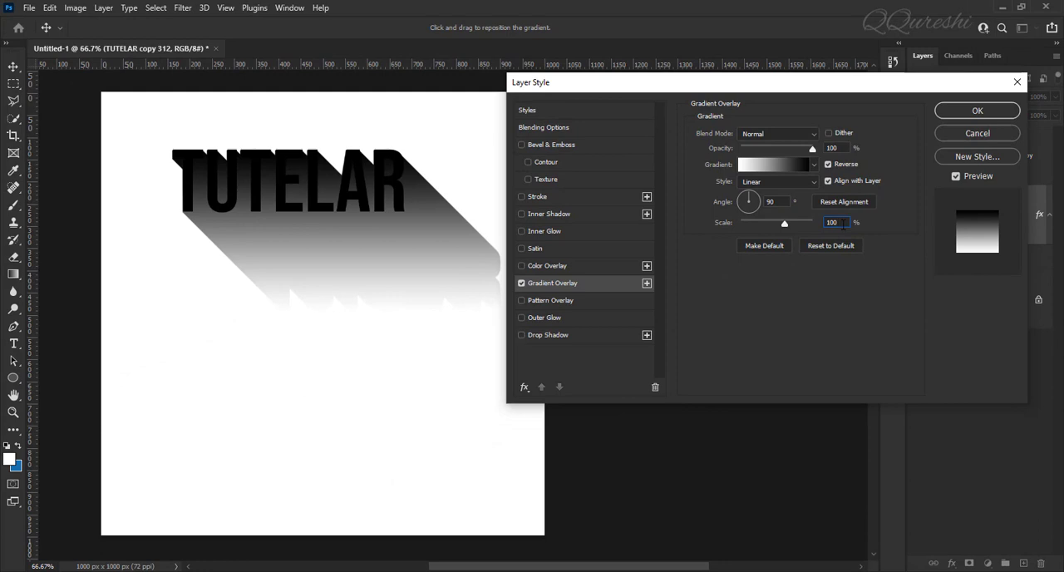
{"action": "left_click", "coordinate": [953, 112]}
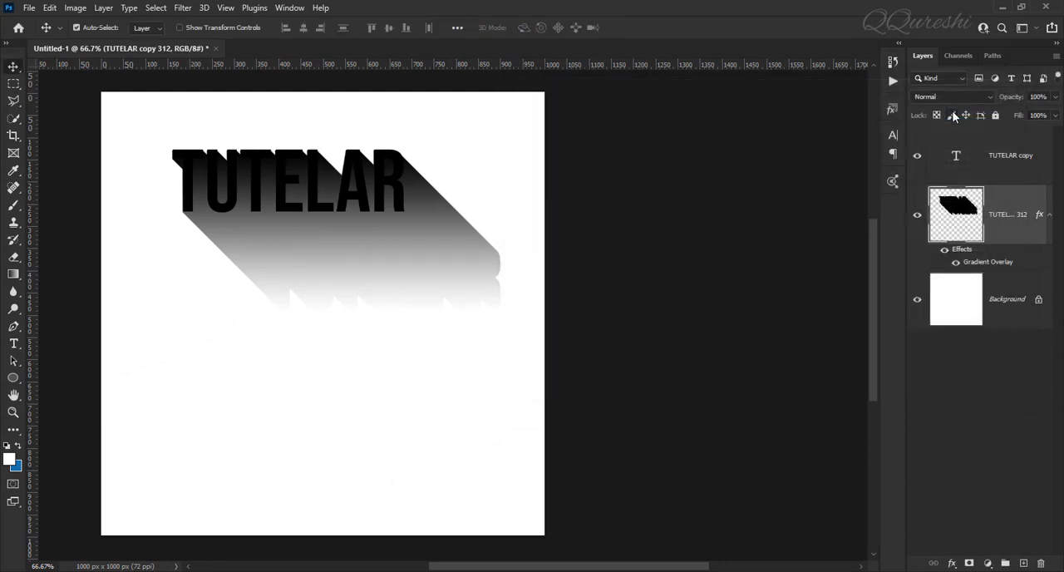
Step: Set the merged shadow layer's opacity to 75%, then hide and show the layer to check the effect
{"action": "key", "text": "ctrl+0"}
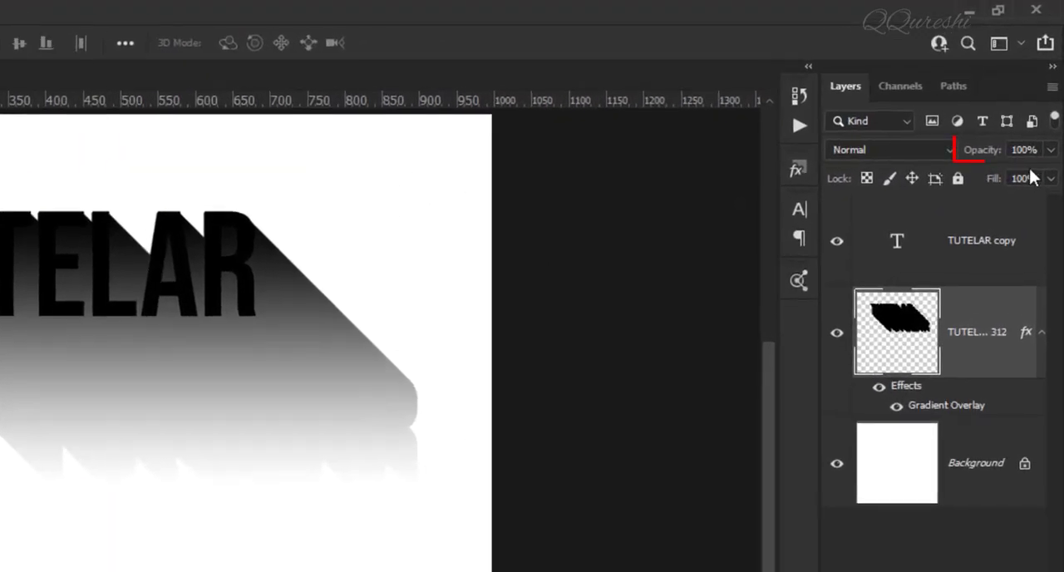
{"action": "left_click", "coordinate": [1011, 149]}
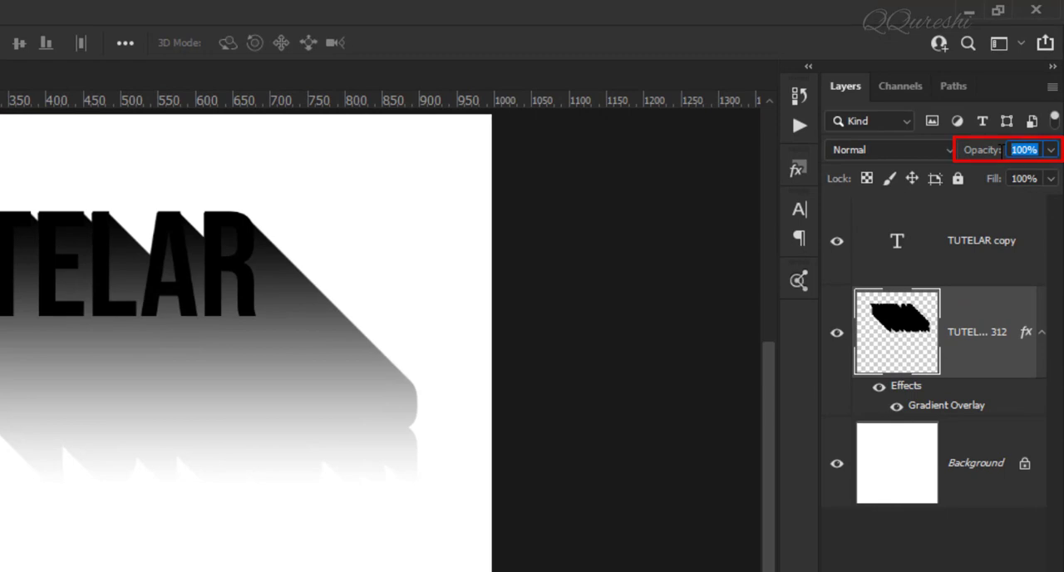
{"action": "type", "text": "75"}
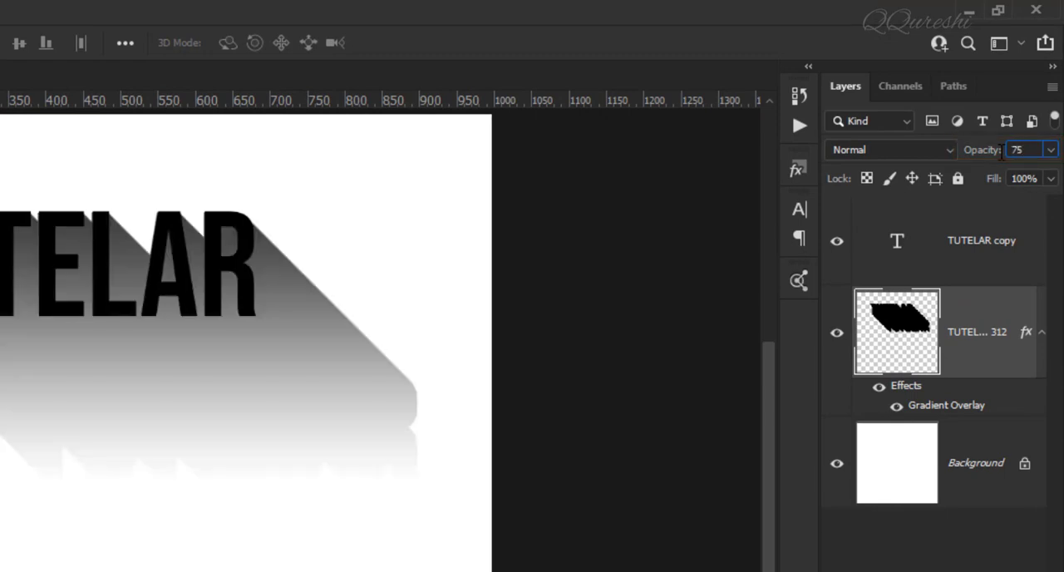
{"action": "key", "text": "Return"}
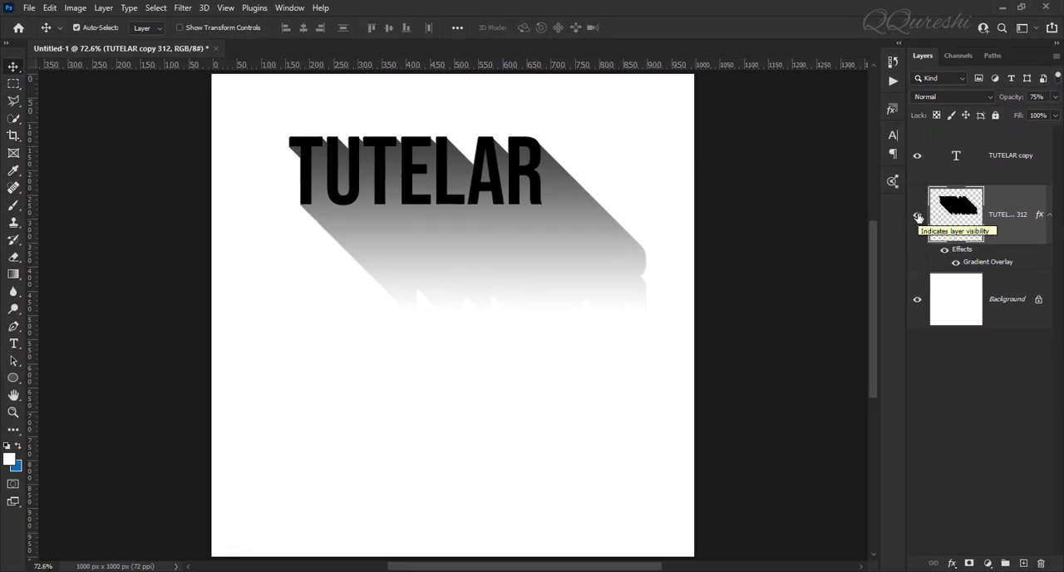
{"action": "left_click", "coordinate": [918, 217]}
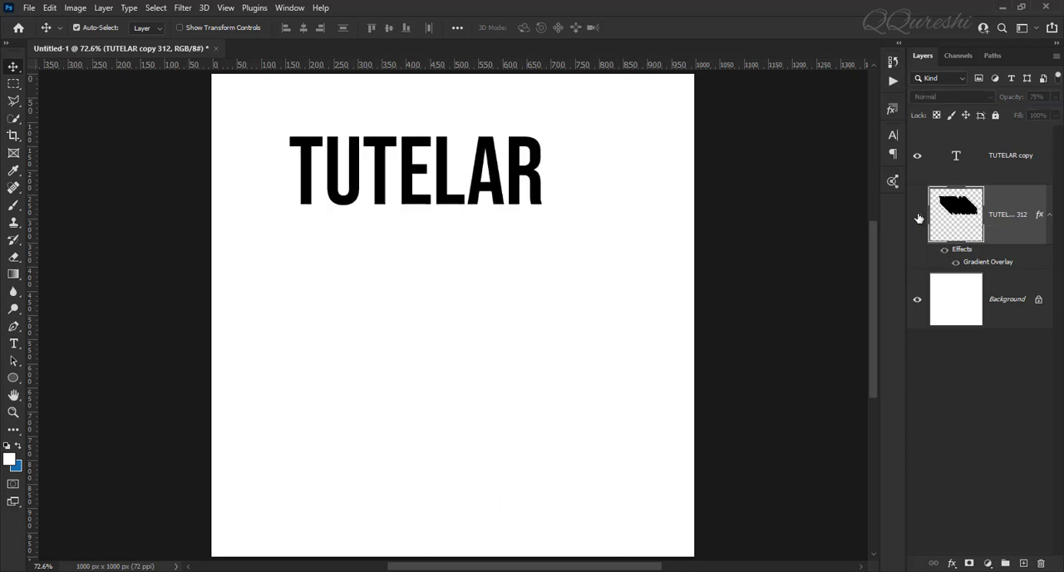
{"action": "left_click", "coordinate": [918, 217]}
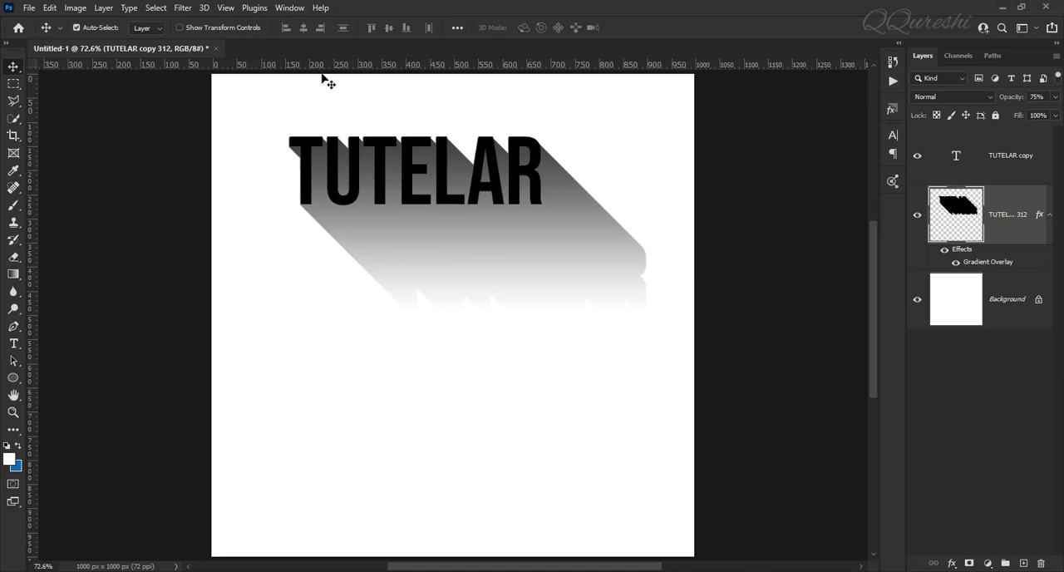
Step: Show the Styles presets and check their options for loading Legacy Styles and More
{"action": "left_click", "coordinate": [288, 8]}
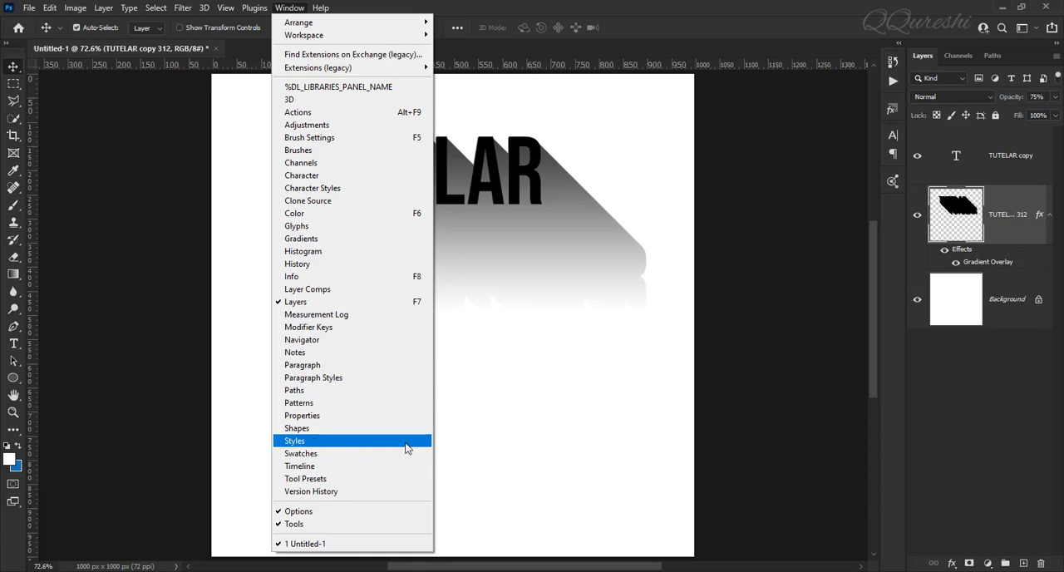
{"action": "left_click", "coordinate": [407, 448]}
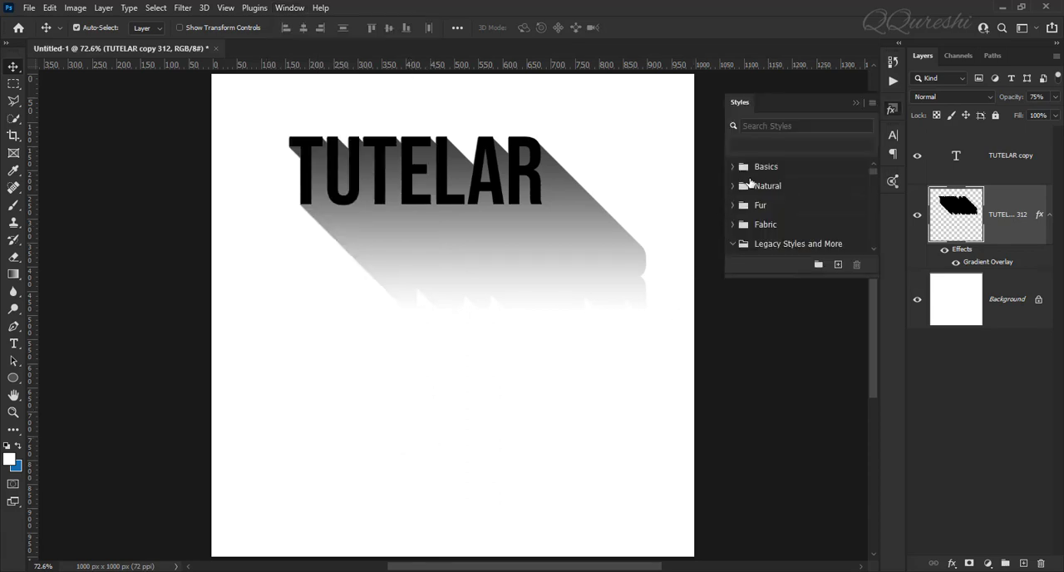
{"action": "left_click", "coordinate": [733, 245]}
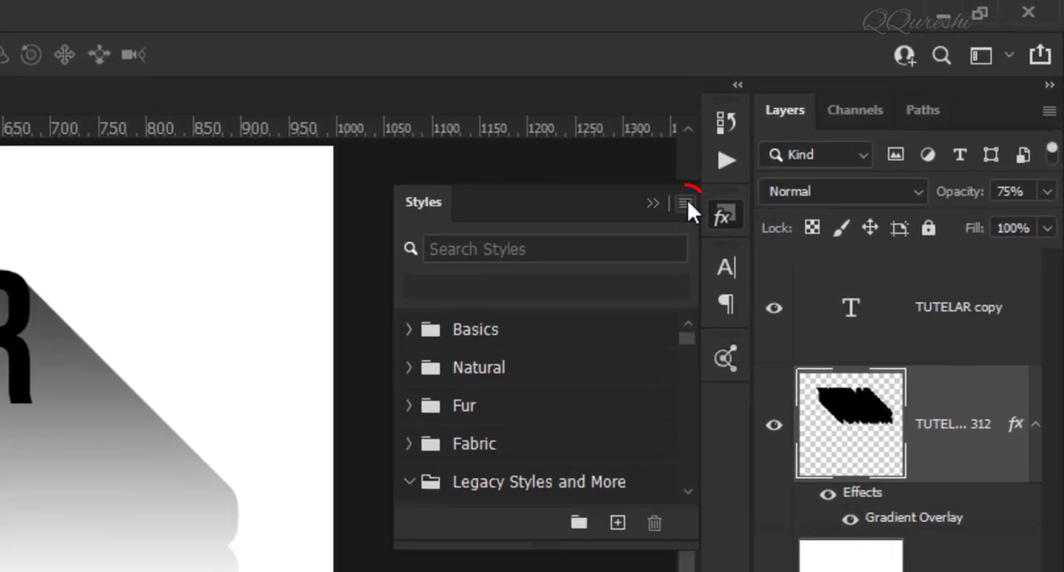
{"action": "left_click", "coordinate": [872, 102]}
{"action": "left_click", "coordinate": [685, 203]}
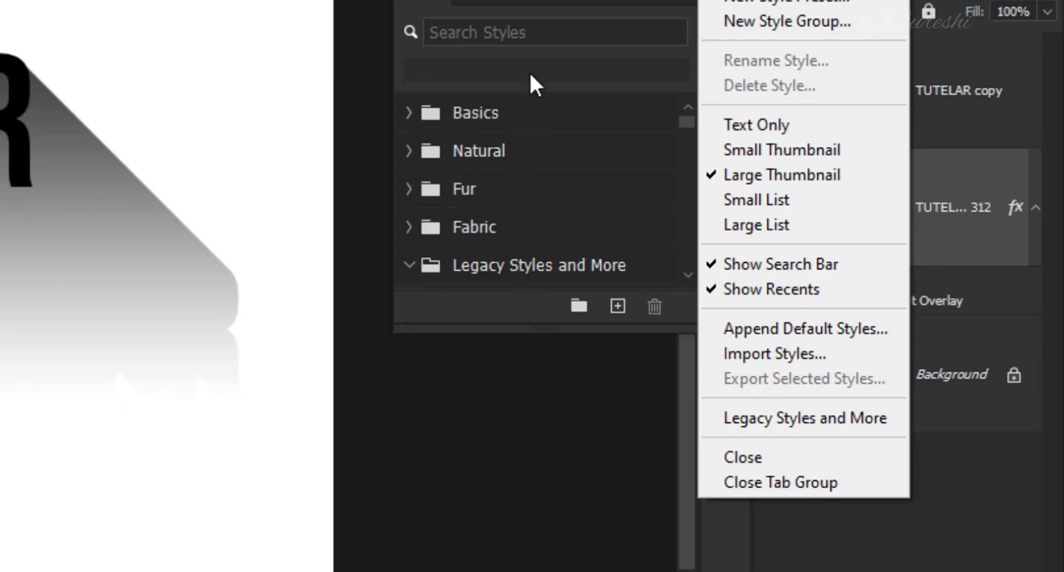
{"action": "left_click", "coordinate": [683, 125]}
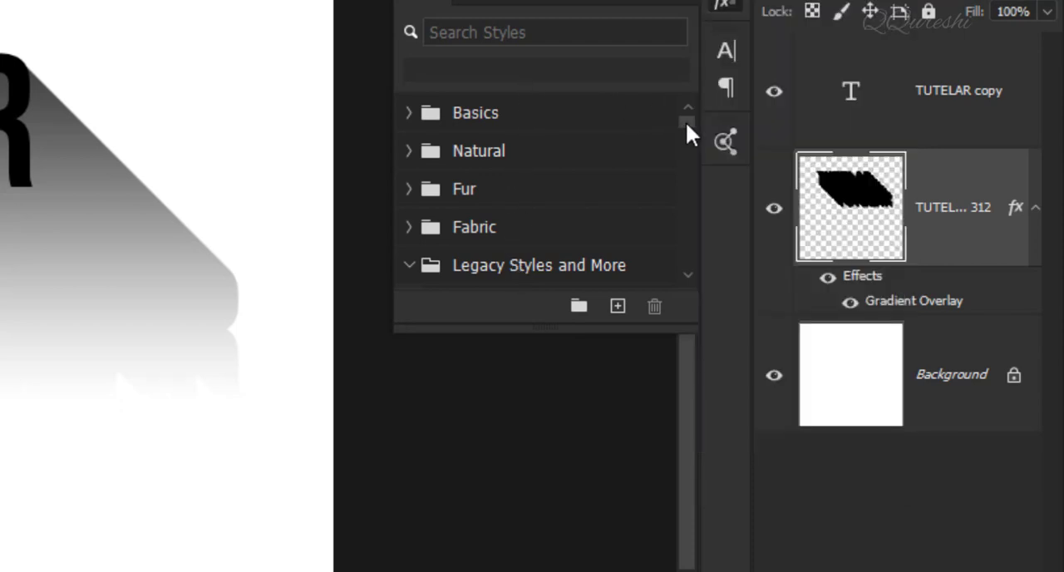
Step: Find the grey-to-orange gradient preset in the legacy styles, apply it to the TUTELAR copy text layer only, and collapse the Styles presets
{"action": "scroll", "coordinate": [685, 149], "scroll_direction": "down", "scroll_amount": 6}
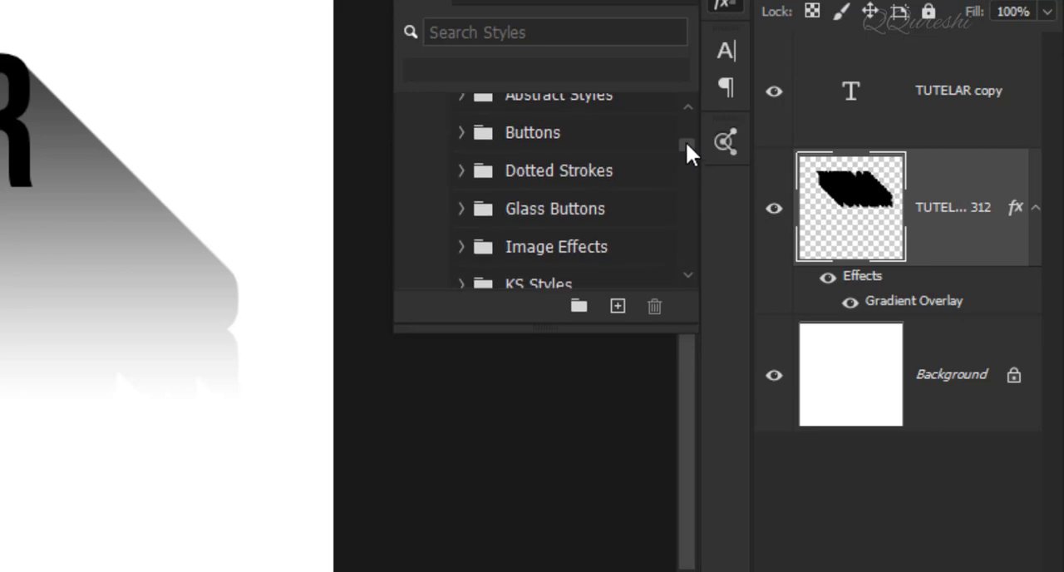
{"action": "scroll", "coordinate": [685, 146], "scroll_direction": "up", "scroll_amount": 6}
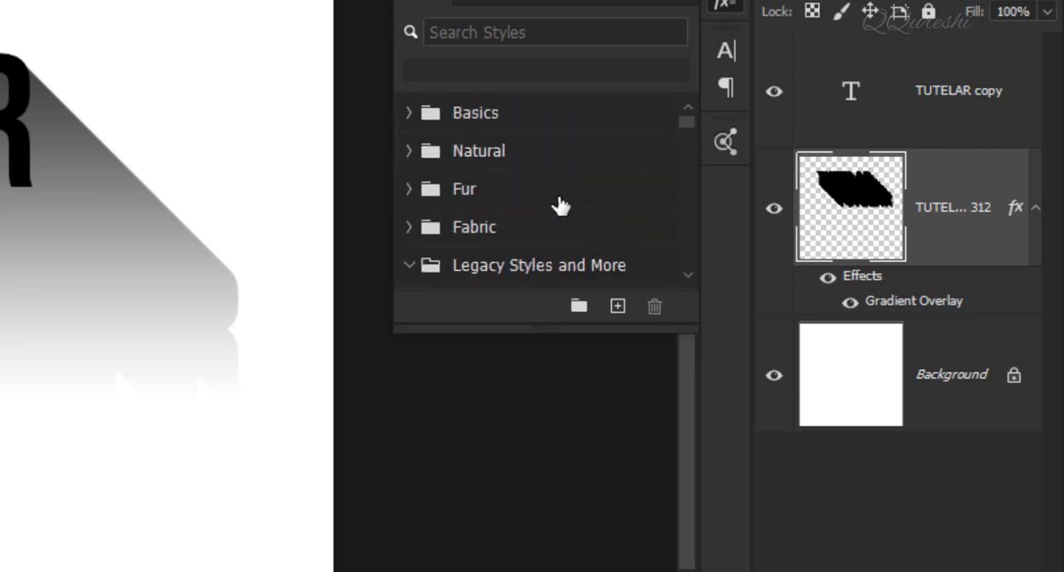
{"action": "scroll", "coordinate": [558, 204], "scroll_direction": "down", "scroll_amount": 4}
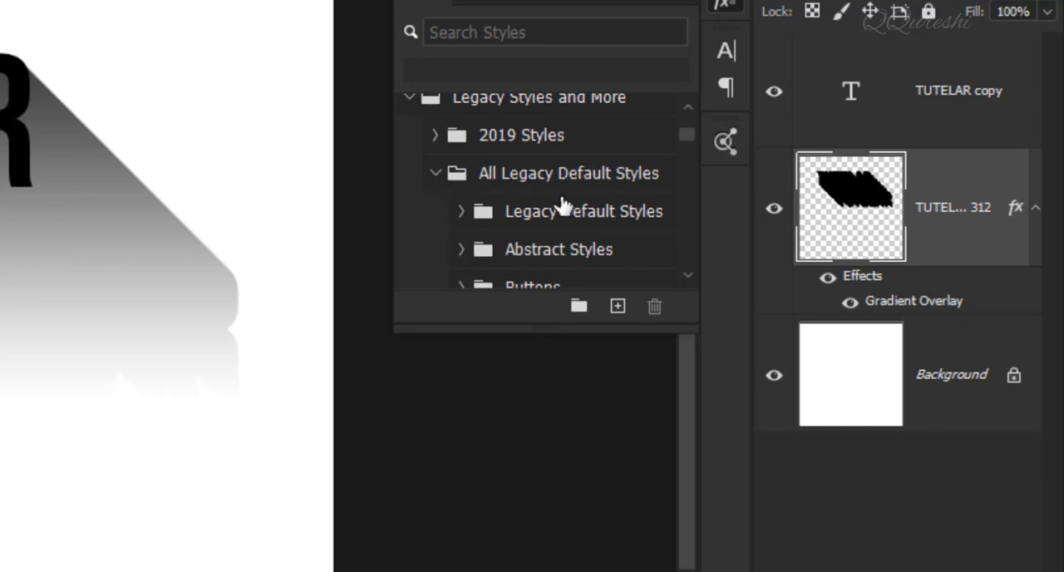
{"action": "scroll", "coordinate": [562, 205], "scroll_direction": "down", "scroll_amount": 6}
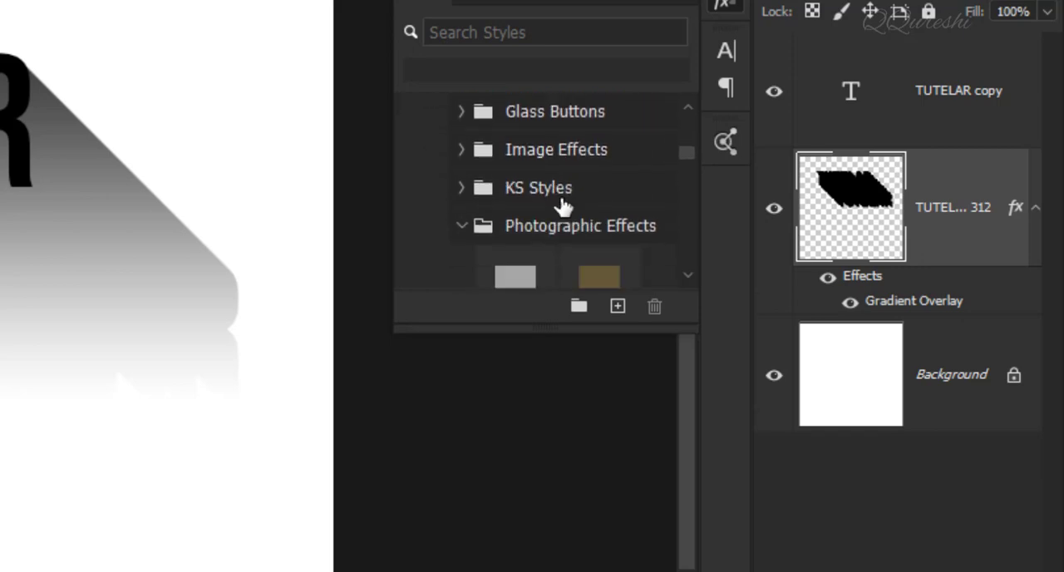
{"action": "scroll", "coordinate": [562, 205], "scroll_direction": "down", "scroll_amount": 2}
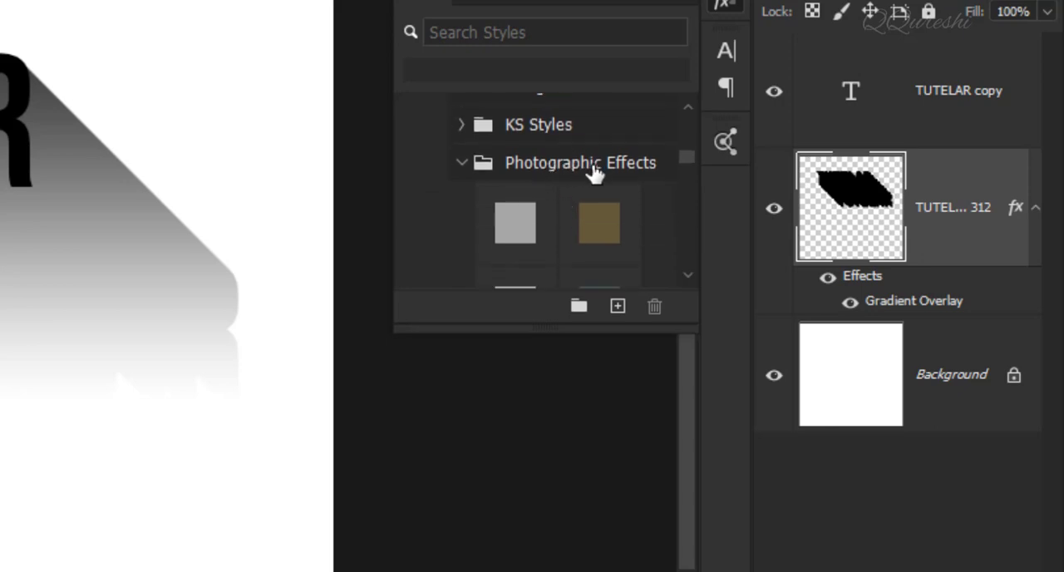
{"action": "scroll", "coordinate": [594, 171], "scroll_direction": "down", "scroll_amount": 5}
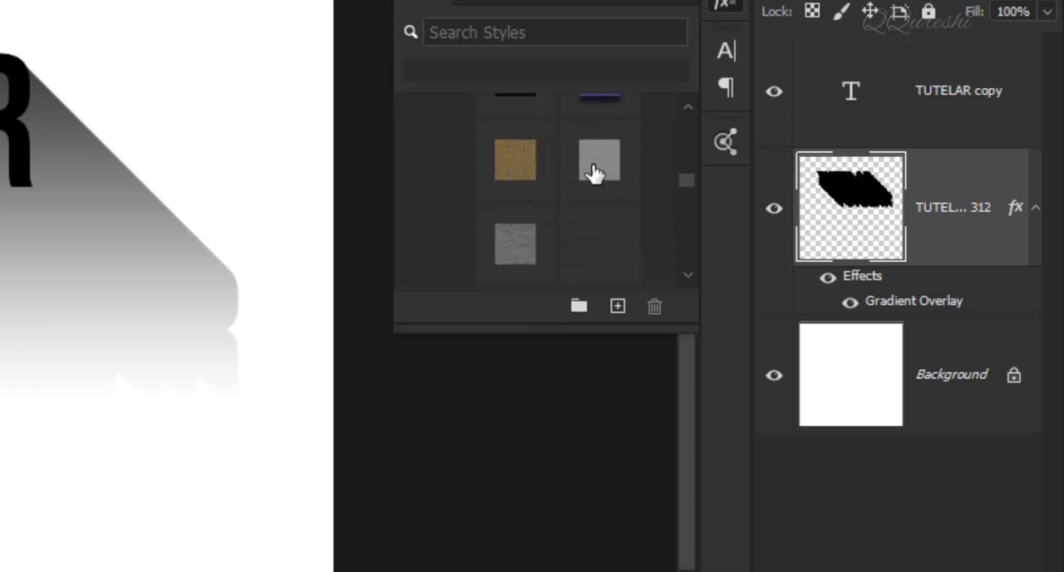
{"action": "scroll", "coordinate": [594, 171], "scroll_direction": "down", "scroll_amount": 3}
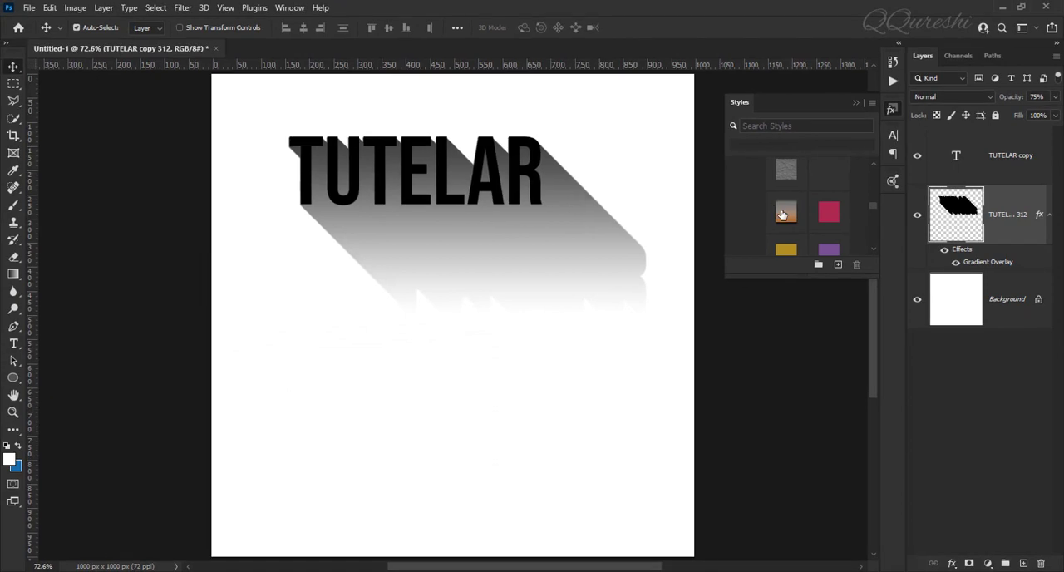
{"action": "left_click", "coordinate": [781, 214]}
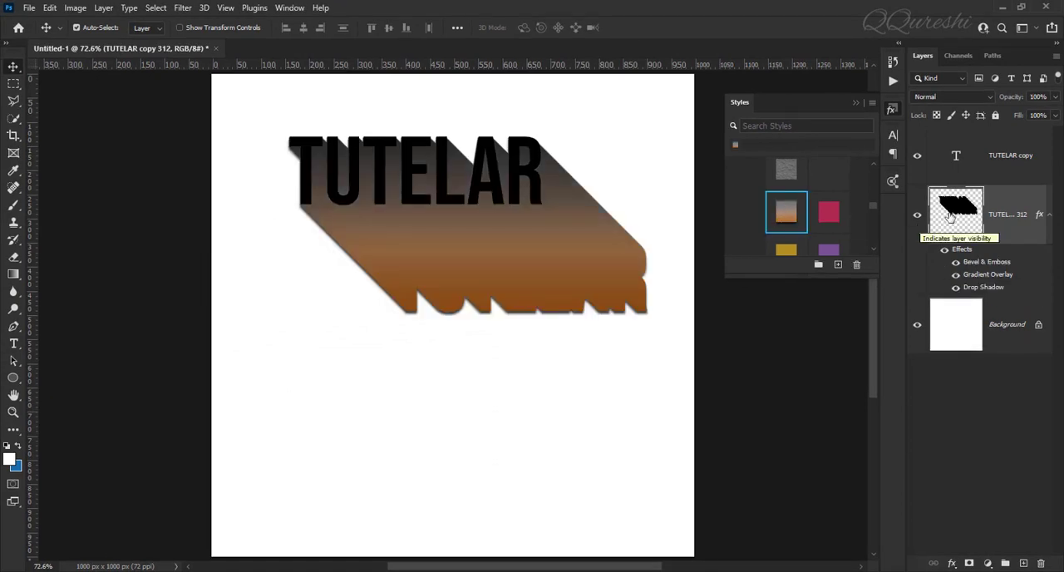
{"action": "left_click", "coordinate": [791, 216]}
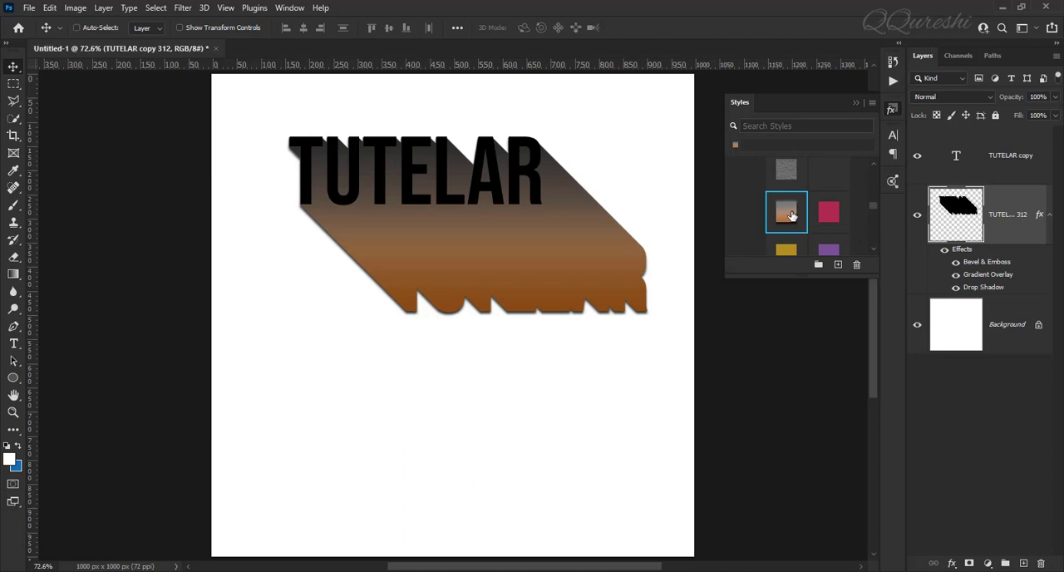
{"action": "left_click", "coordinate": [983, 163]}
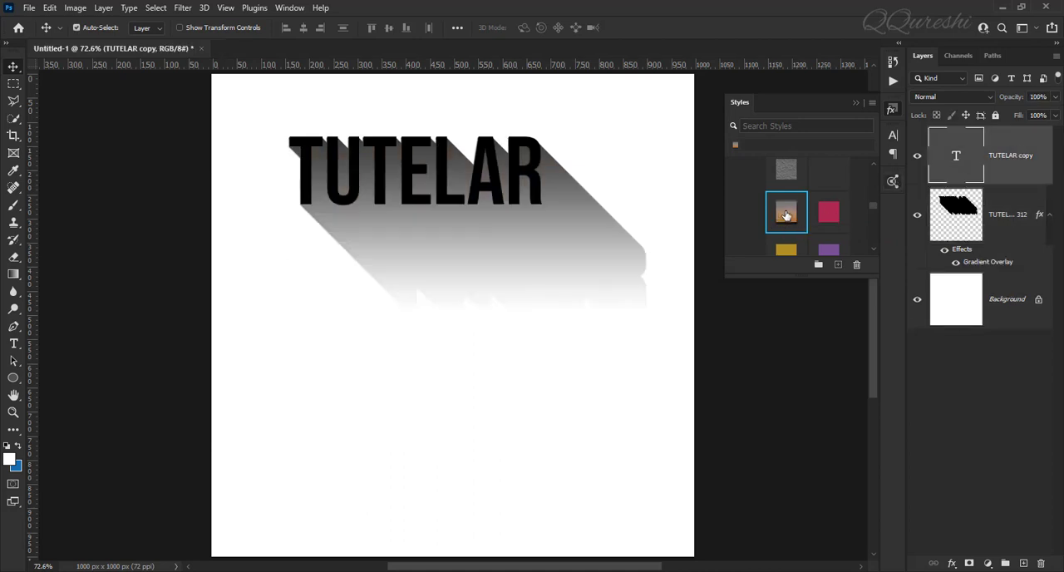
{"action": "left_click", "coordinate": [786, 216]}
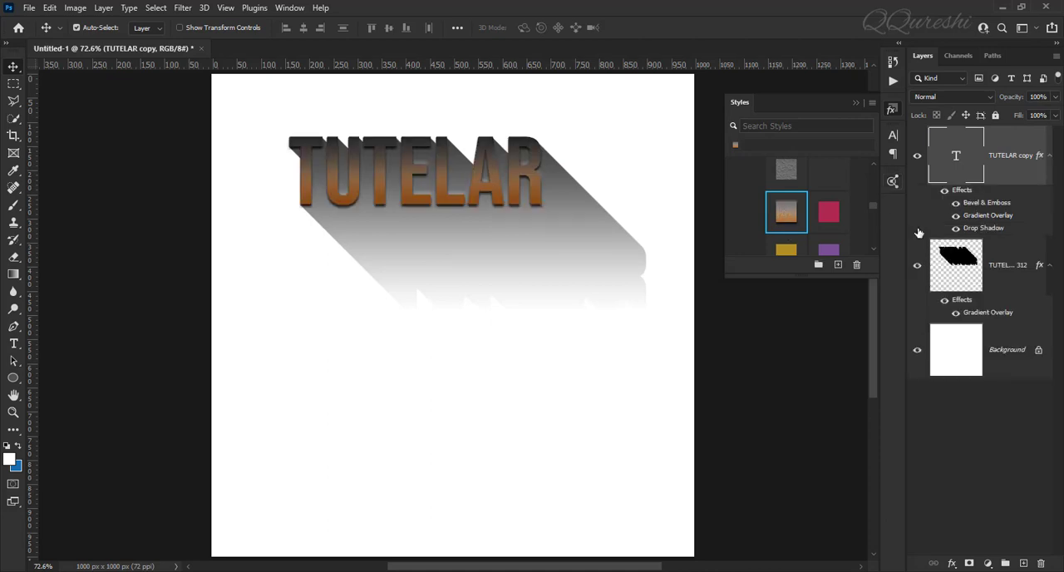
{"action": "left_click", "coordinate": [853, 102]}
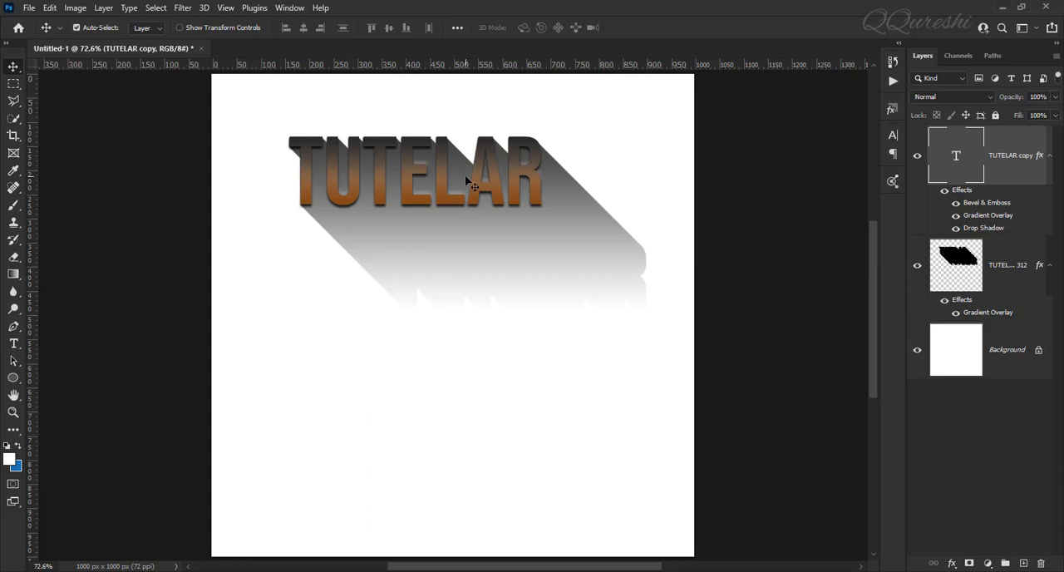